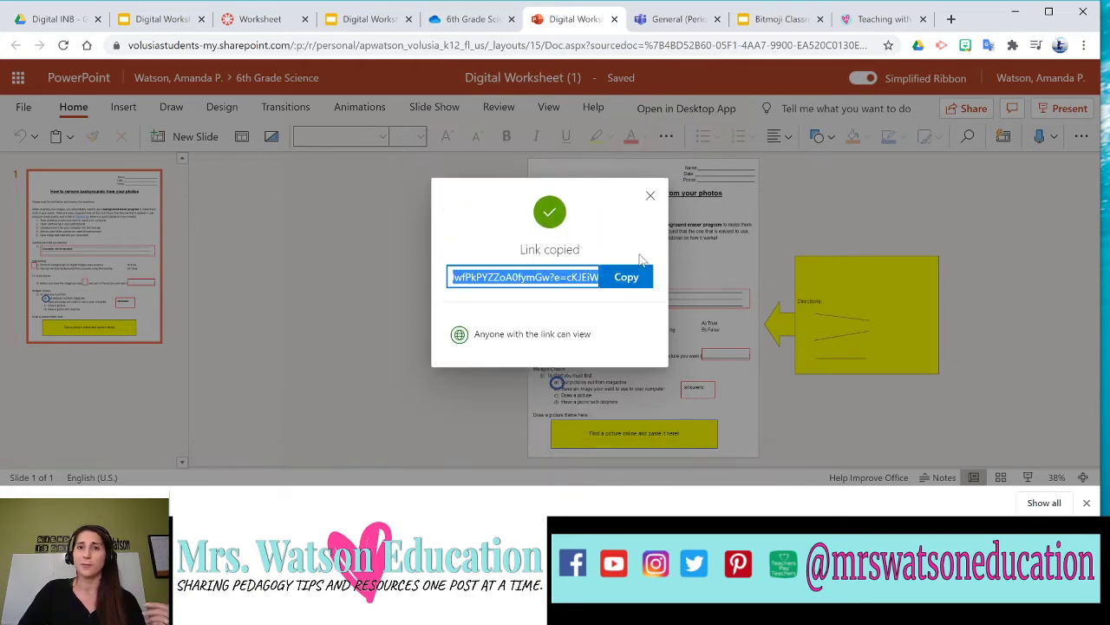
Copy the view-only sharing link for Digital Worksheet (1) and switch to the Canvas assignment.
click(626, 278)
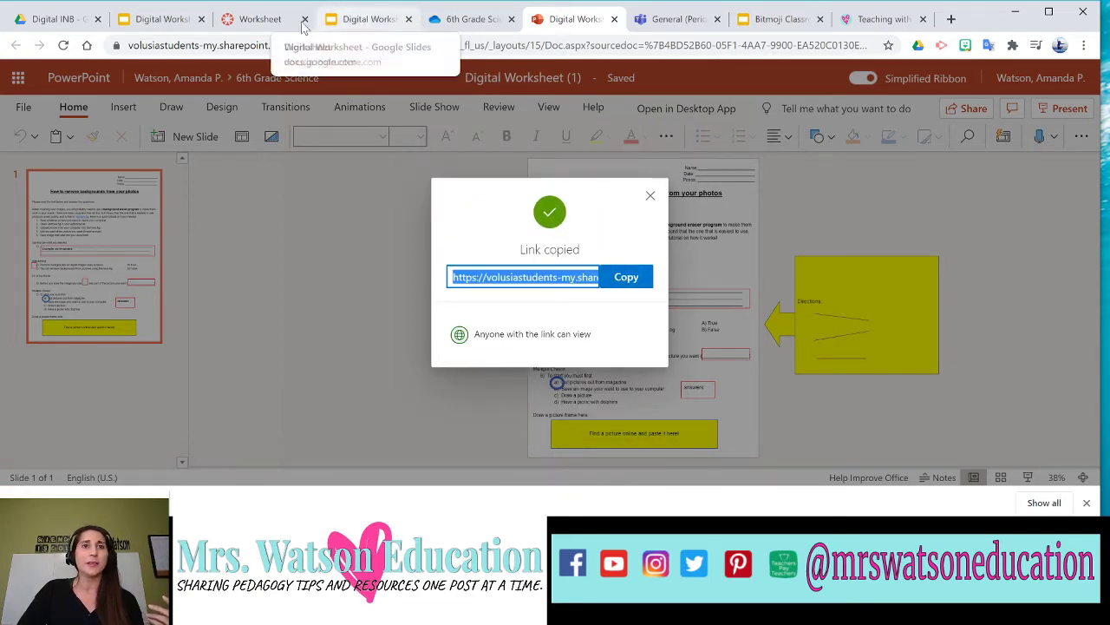
click(260, 20)
Add and select a 'Worksheet ppt' line under 'Directions Due Friday!' in the Worksheet assignment.
click(798, 147)
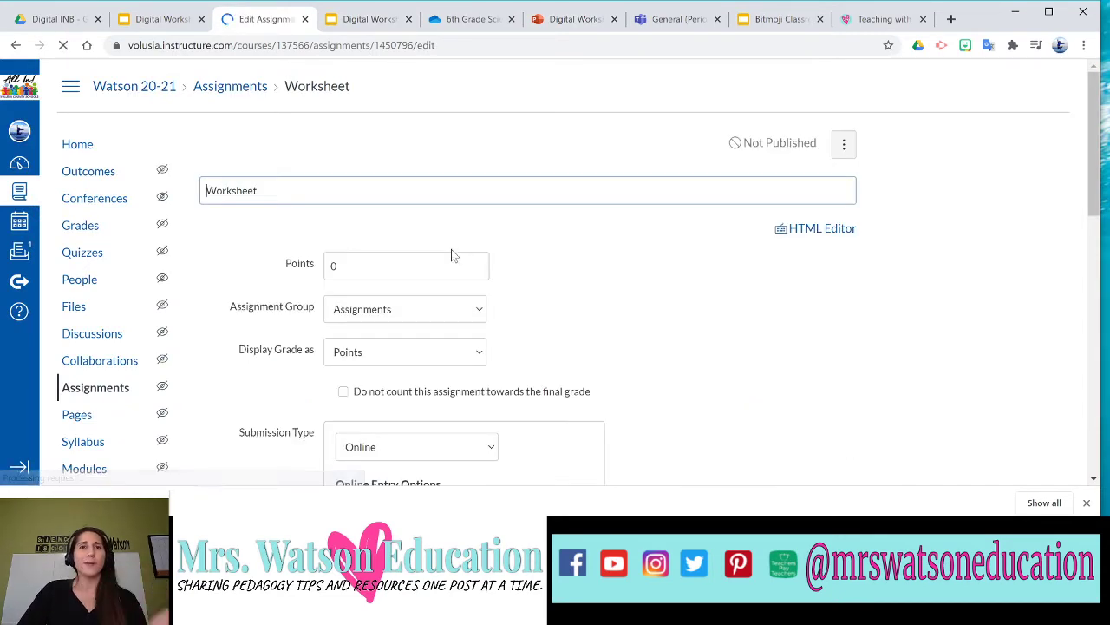
click(243, 337)
text(Wor)
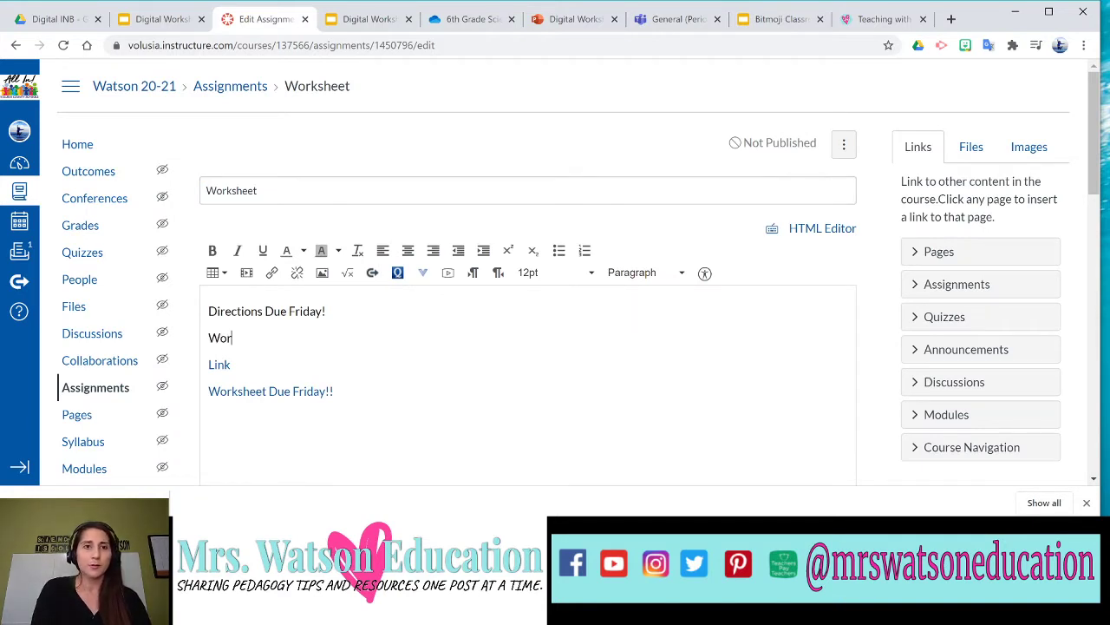
text(ksheet ppt)
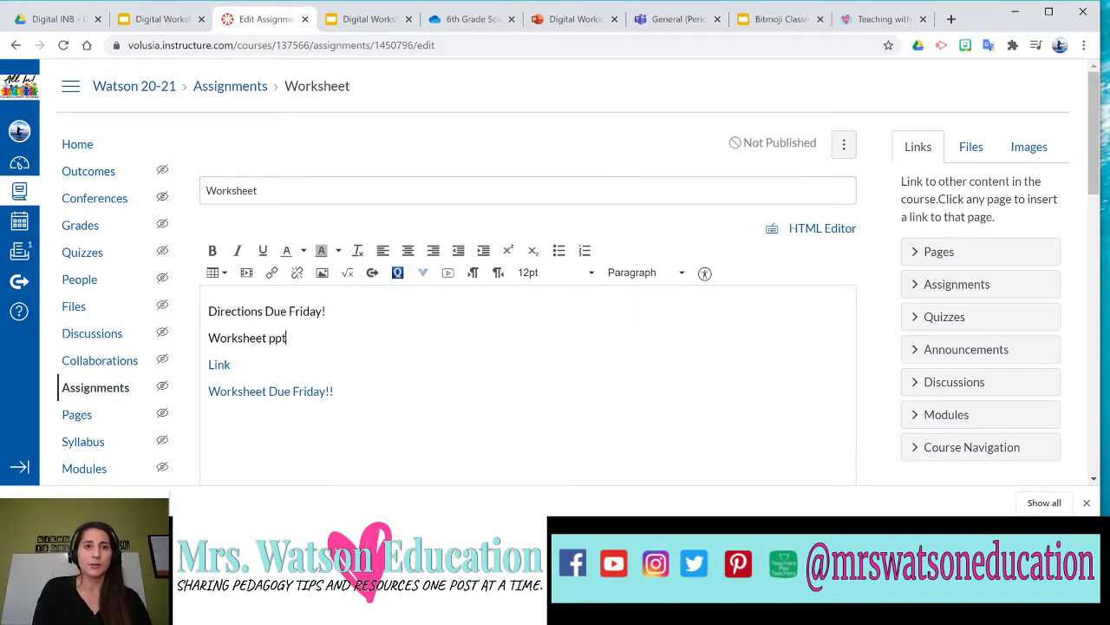
drag(232, 366, 196, 337)
click(242, 338)
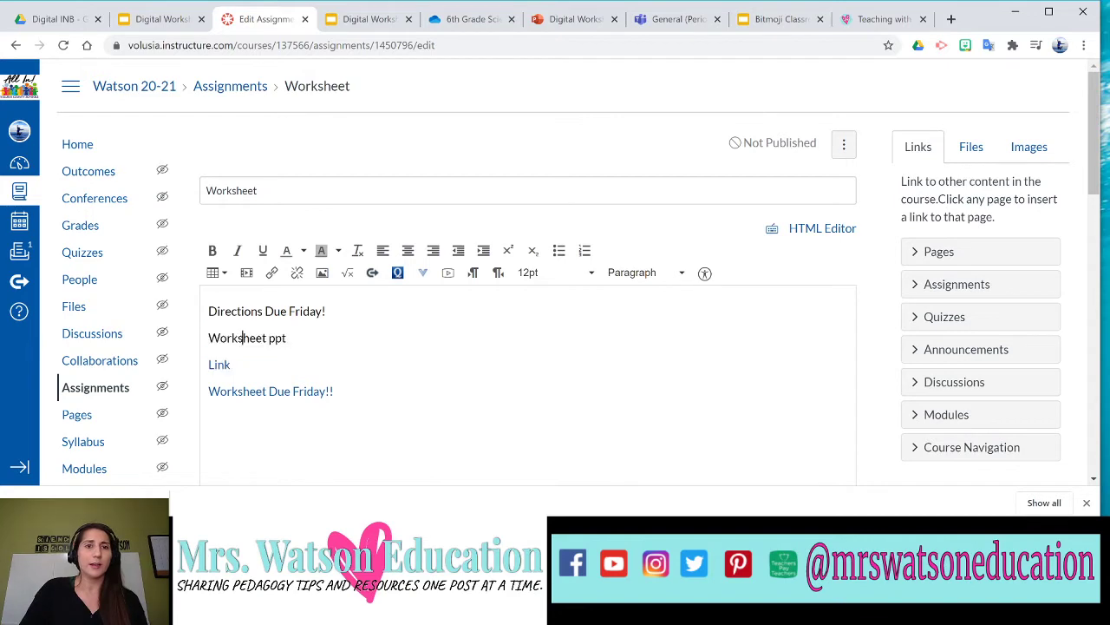
drag(288, 338, 207, 338)
Link 'Worksheet ppt' to the copied worksheet URL and save the assignment.
click(279, 275)
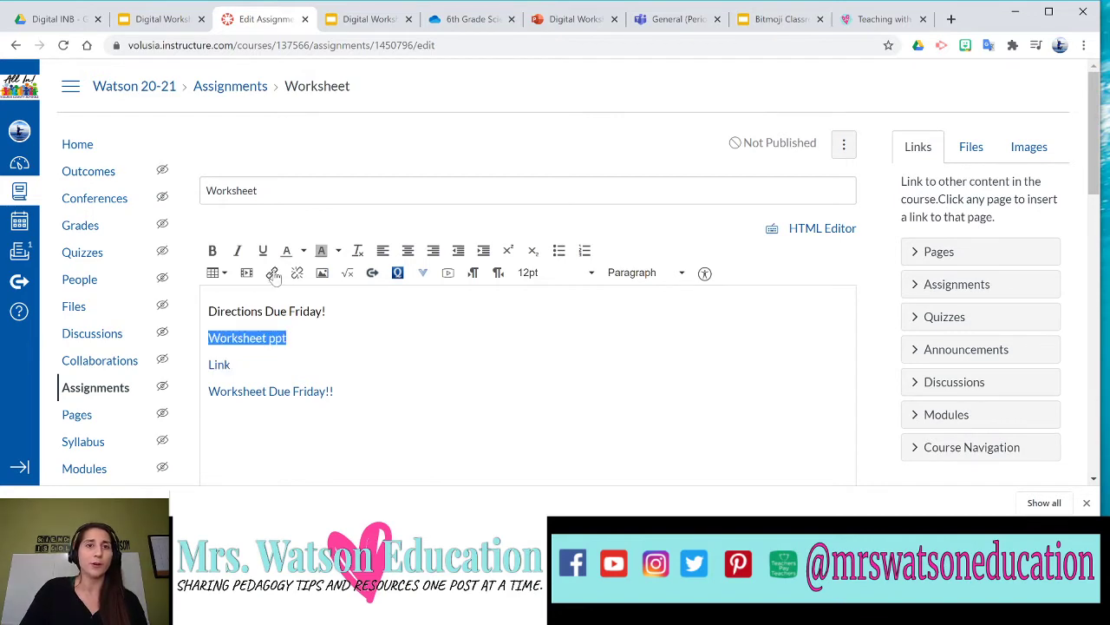
key(ctrl+v)
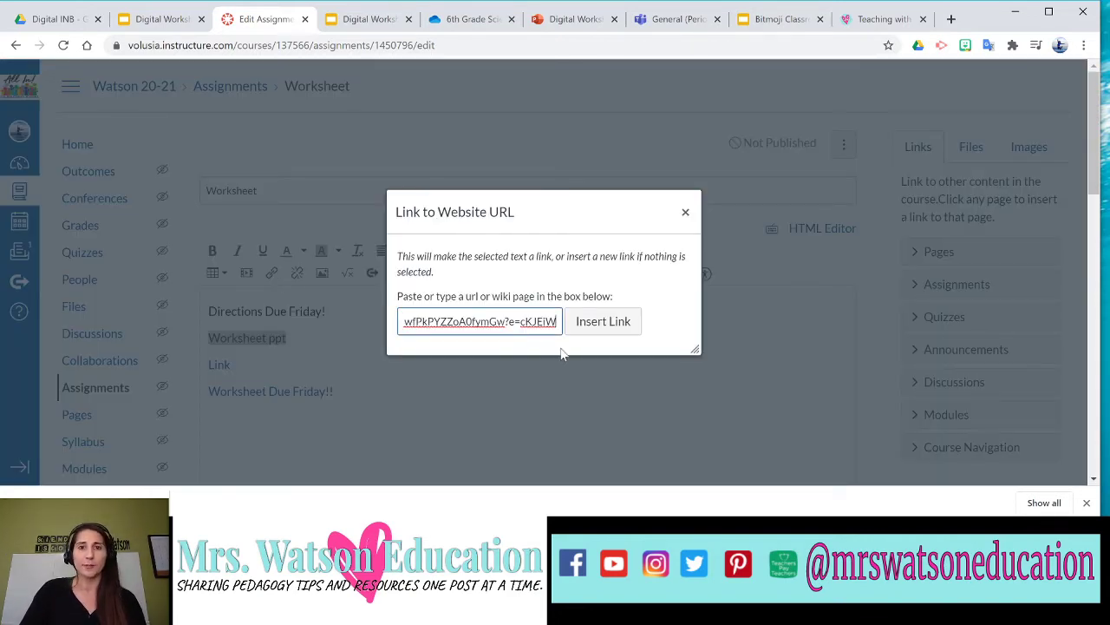
click(605, 326)
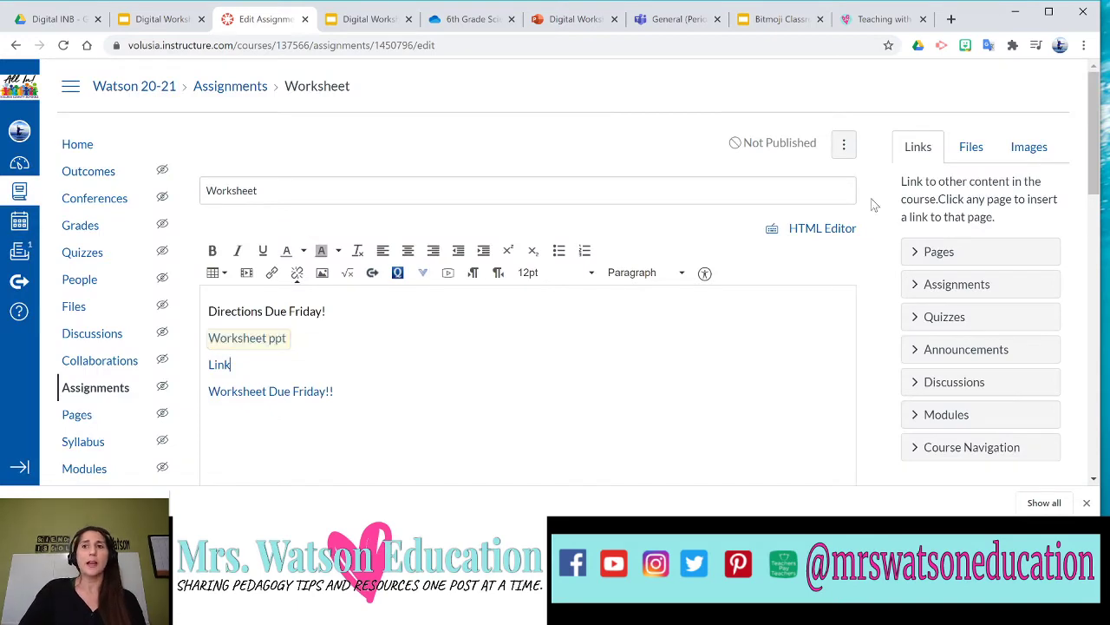
scroll(755, 287, down, 15)
scroll(738, 310, down, 2)
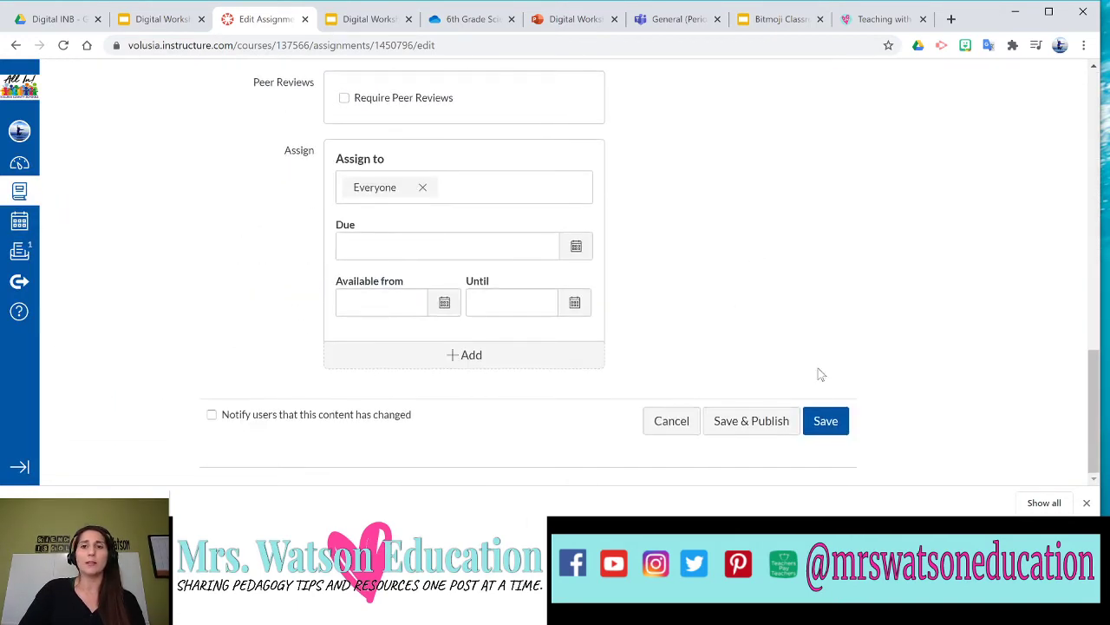
click(830, 421)
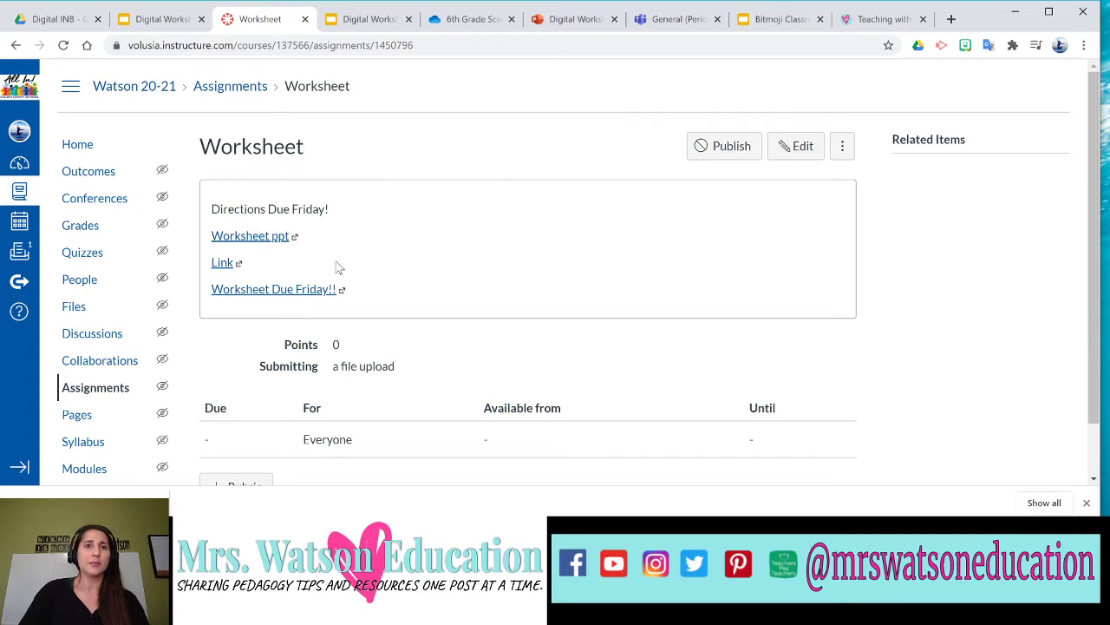
Test the Worksheet ppt link, return to the assignment, then go to the Period 1 General channel.
click(260, 241)
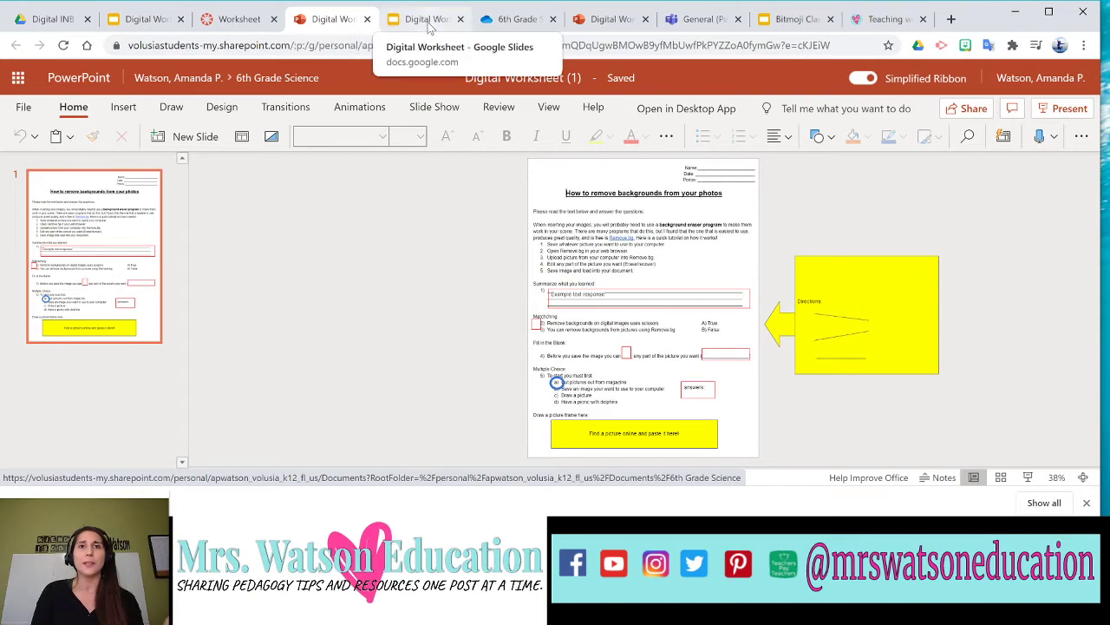
click(232, 26)
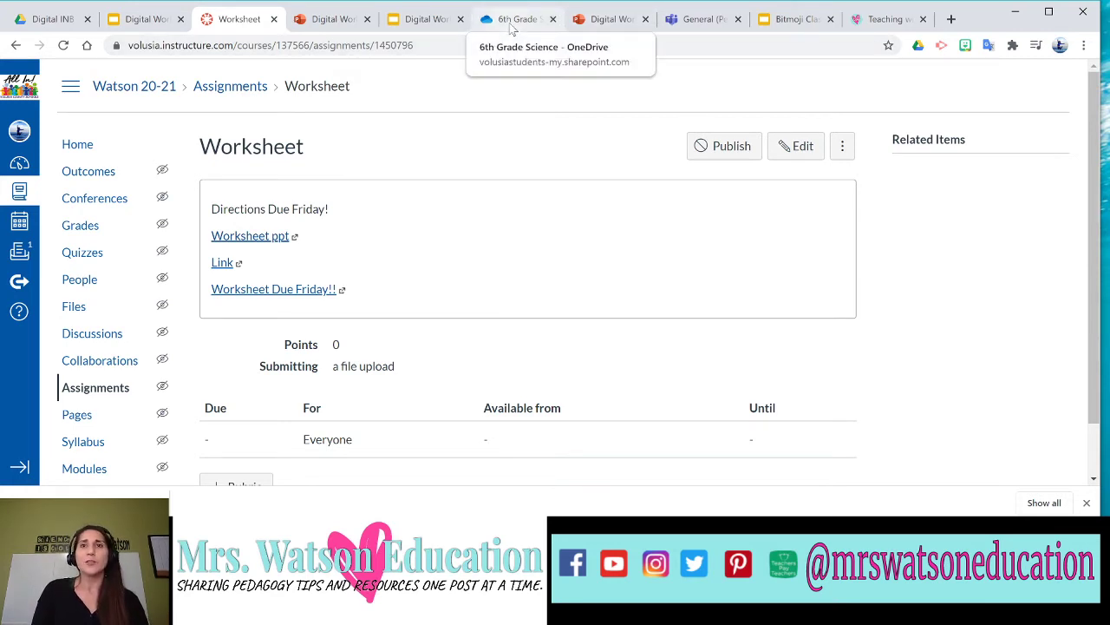
click(694, 19)
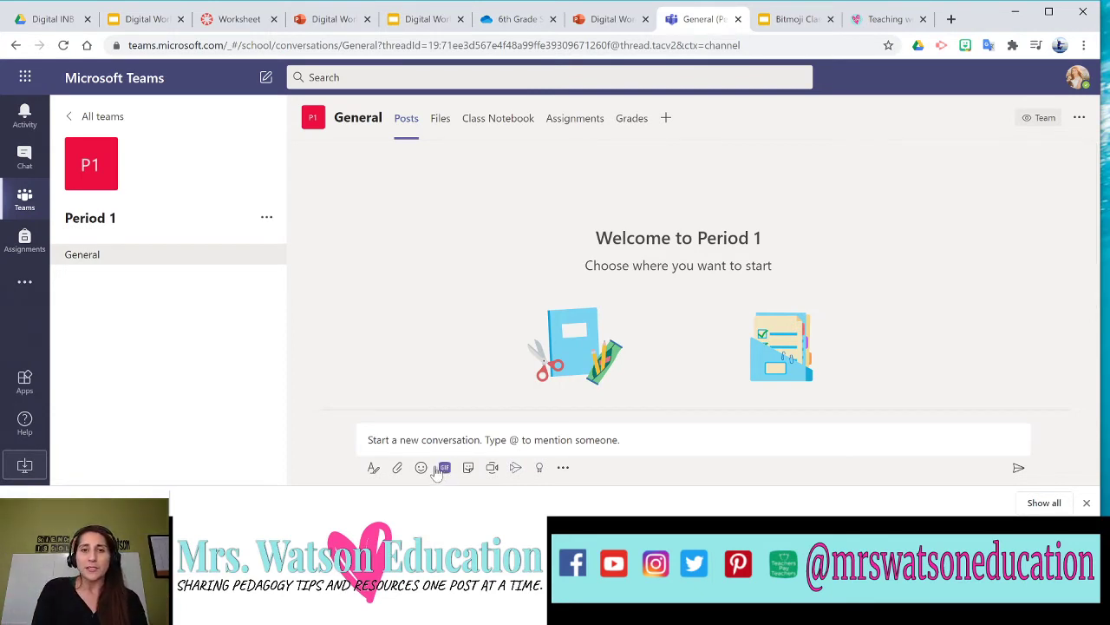
Drop Digital Worksheet (1).pptx into the Period 1 General channel's Files, then return to Posts.
click(449, 124)
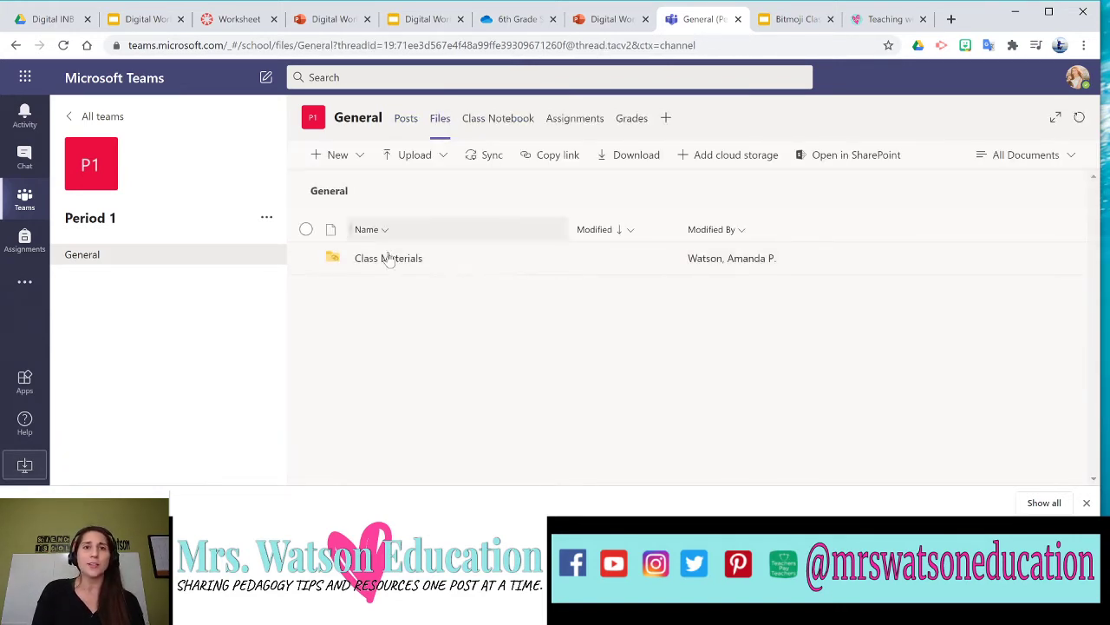
drag(26, 491, 440, 359)
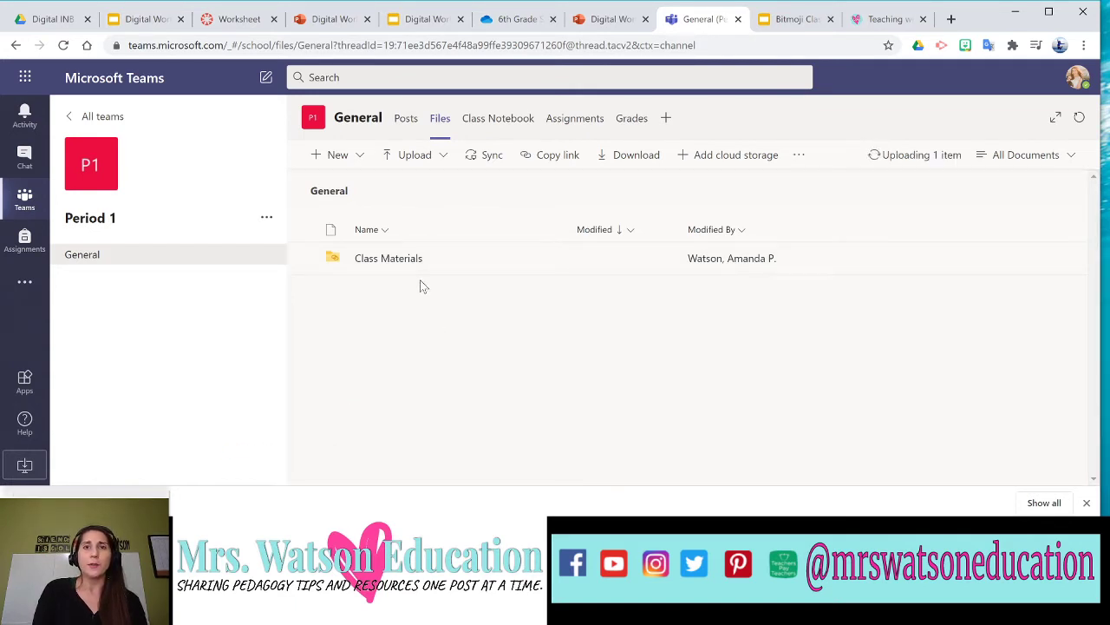
click(408, 121)
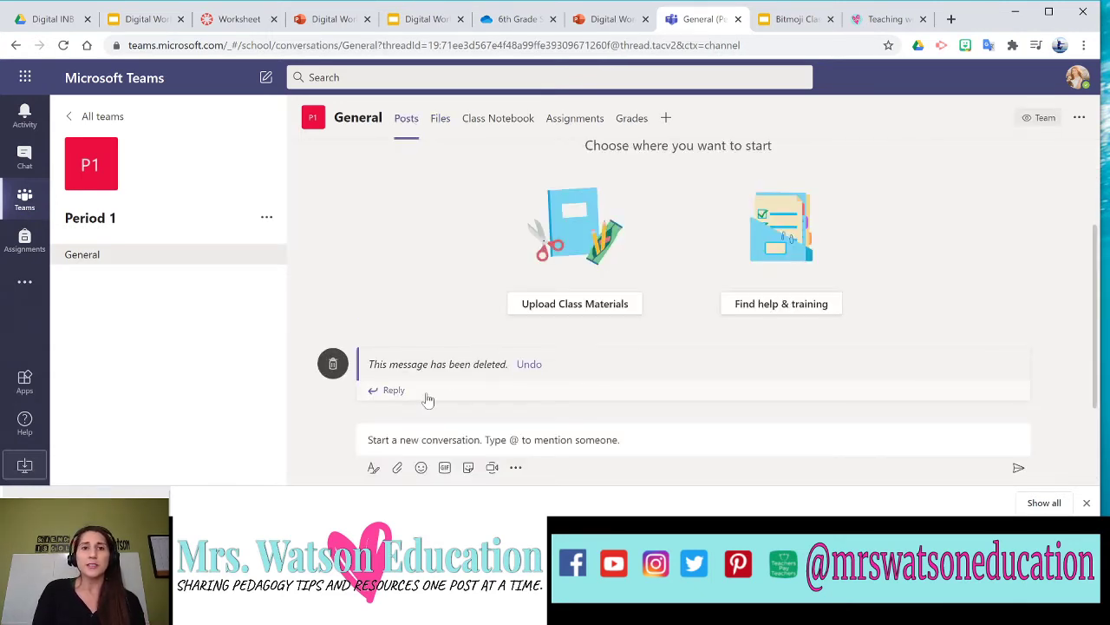
Post the worksheet's sharing link as a new General channel conversation.
click(490, 440)
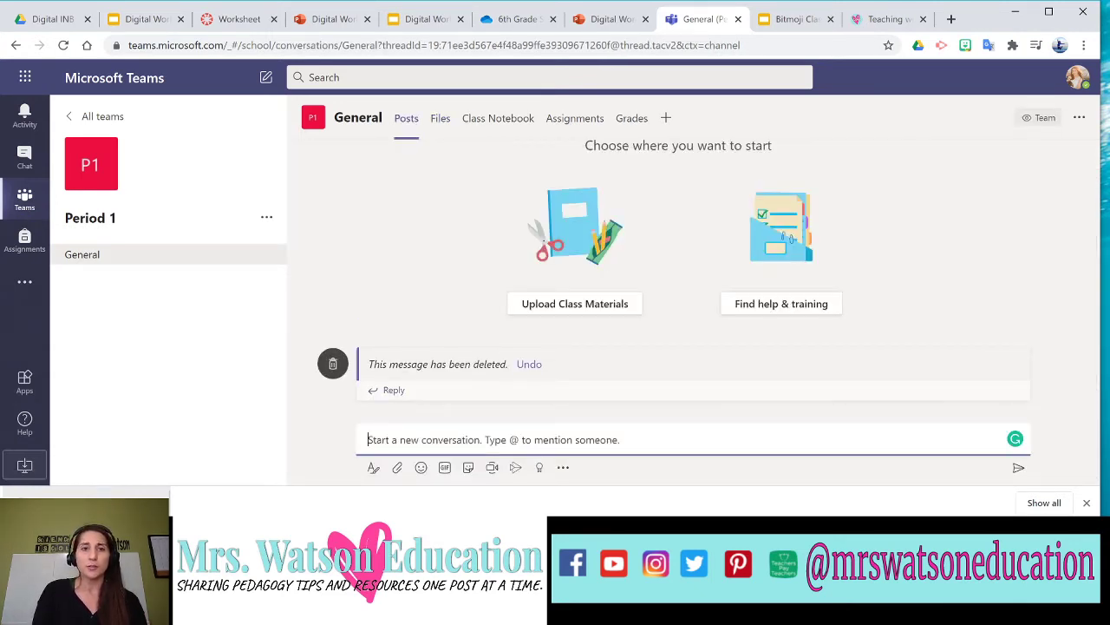
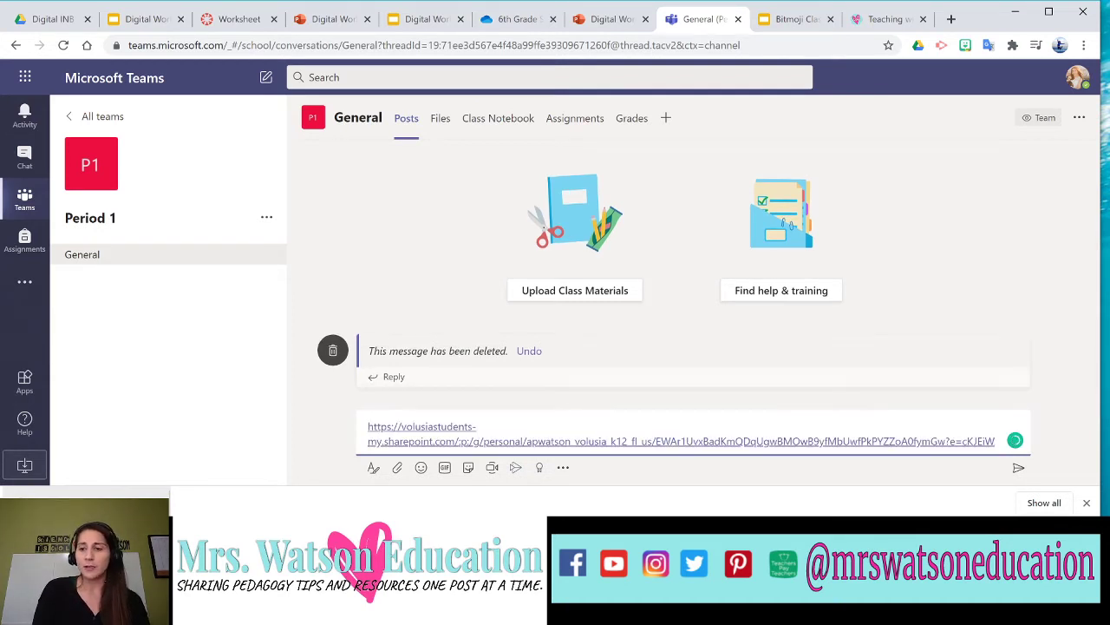
key(Return)
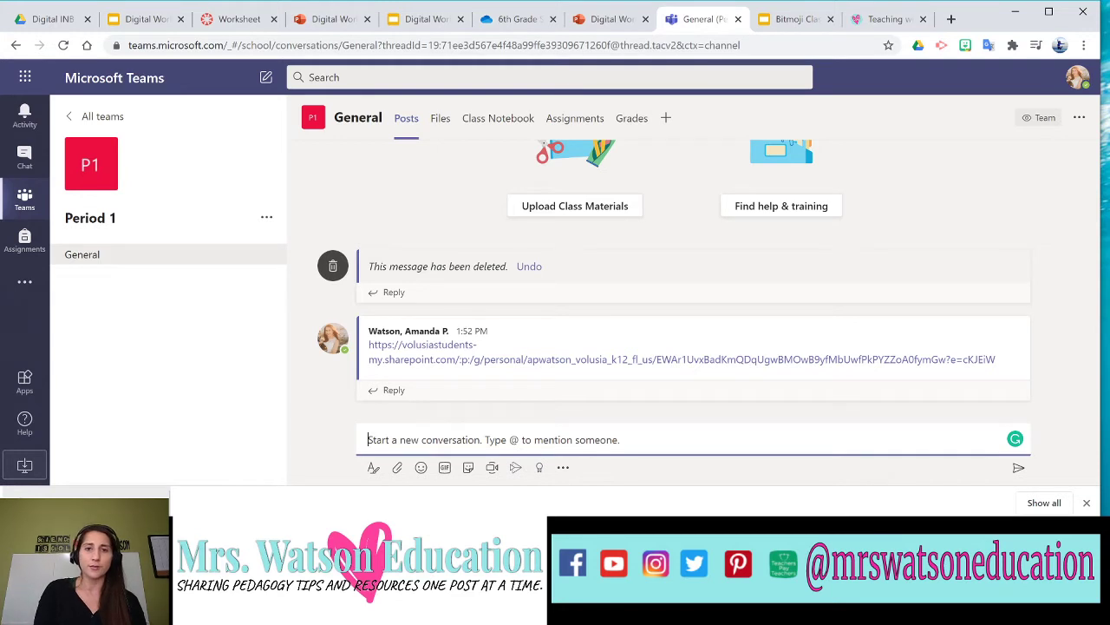
Attach Digital Worksheet (1).pptx from the computer to a new channel post.
click(397, 468)
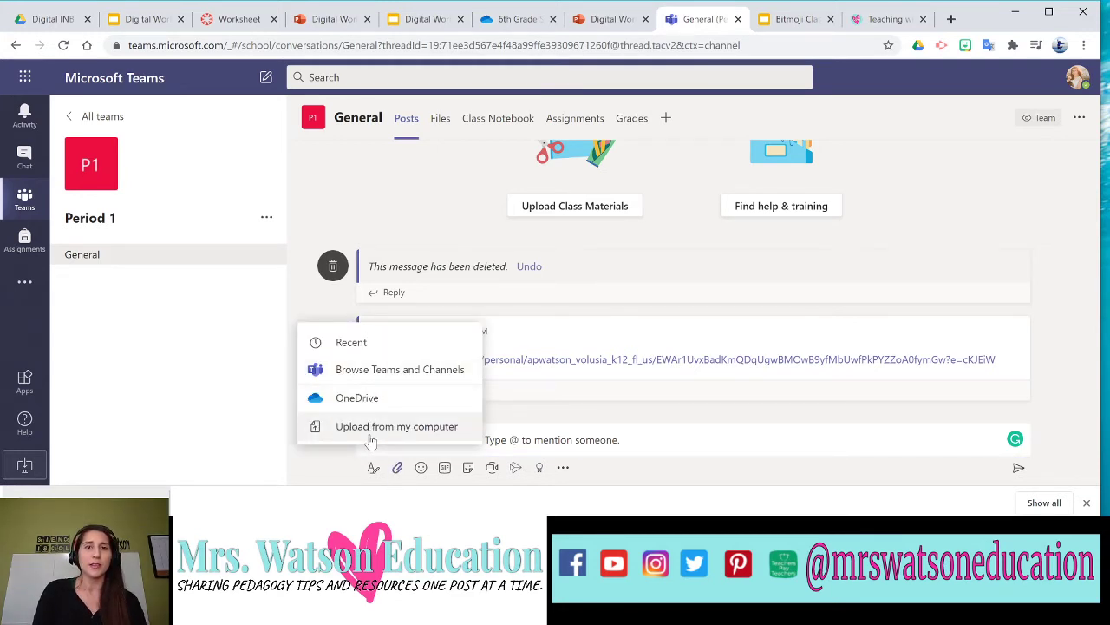
click(373, 429)
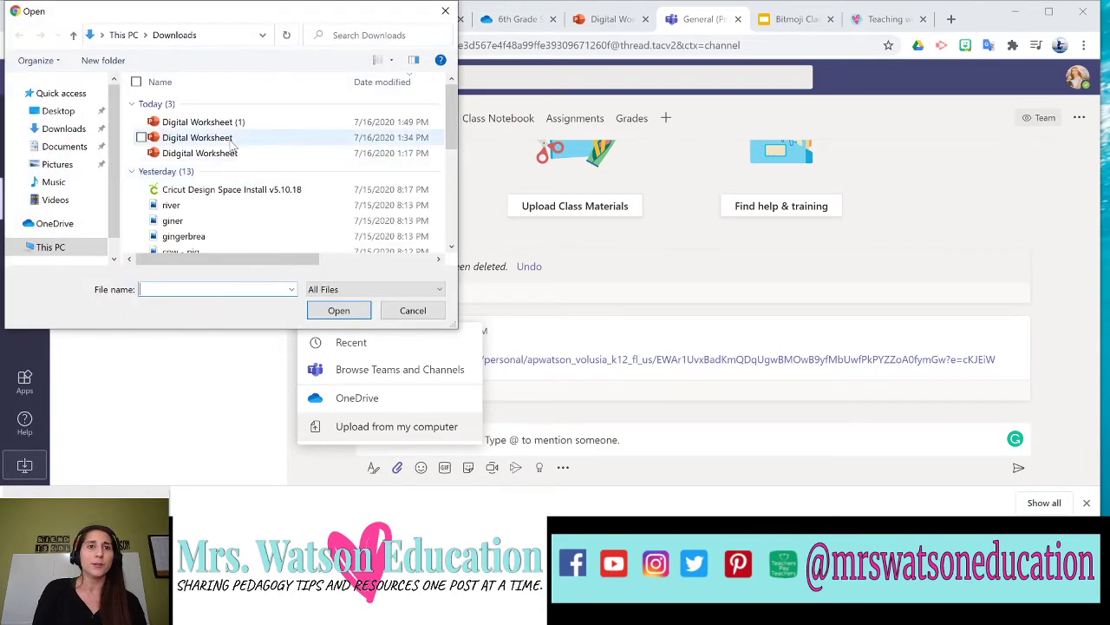
drag(234, 116, 256, 136)
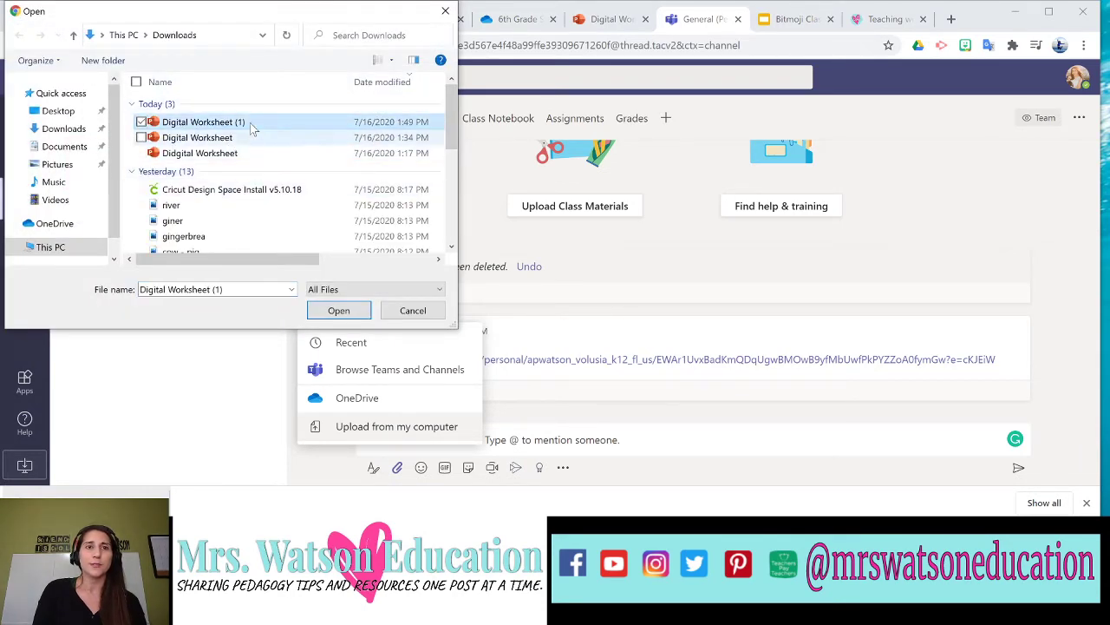
click(338, 311)
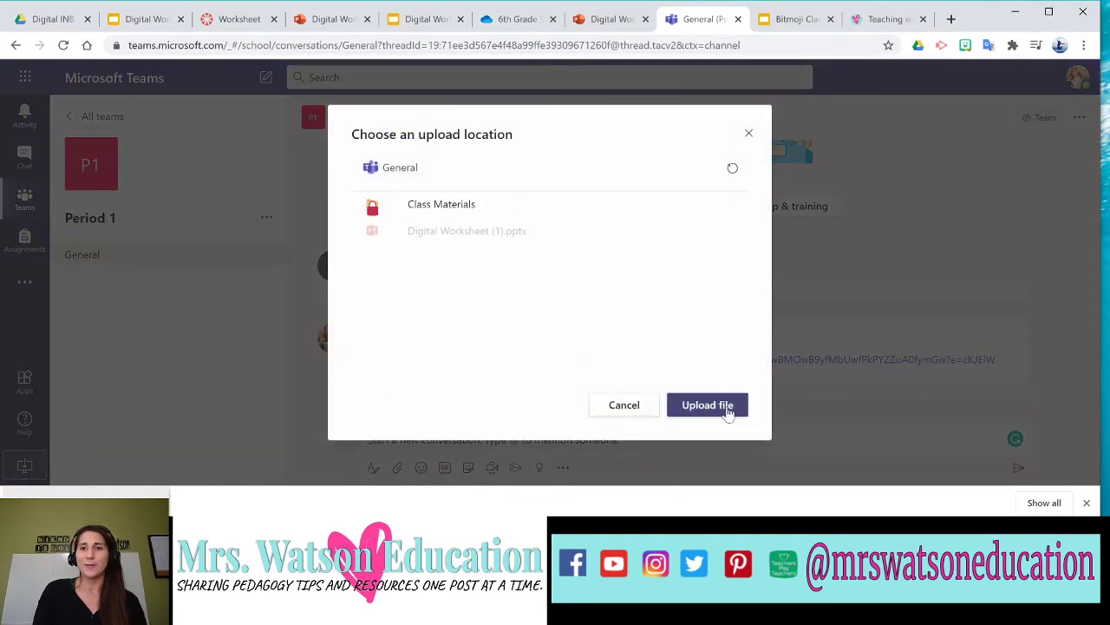
click(727, 407)
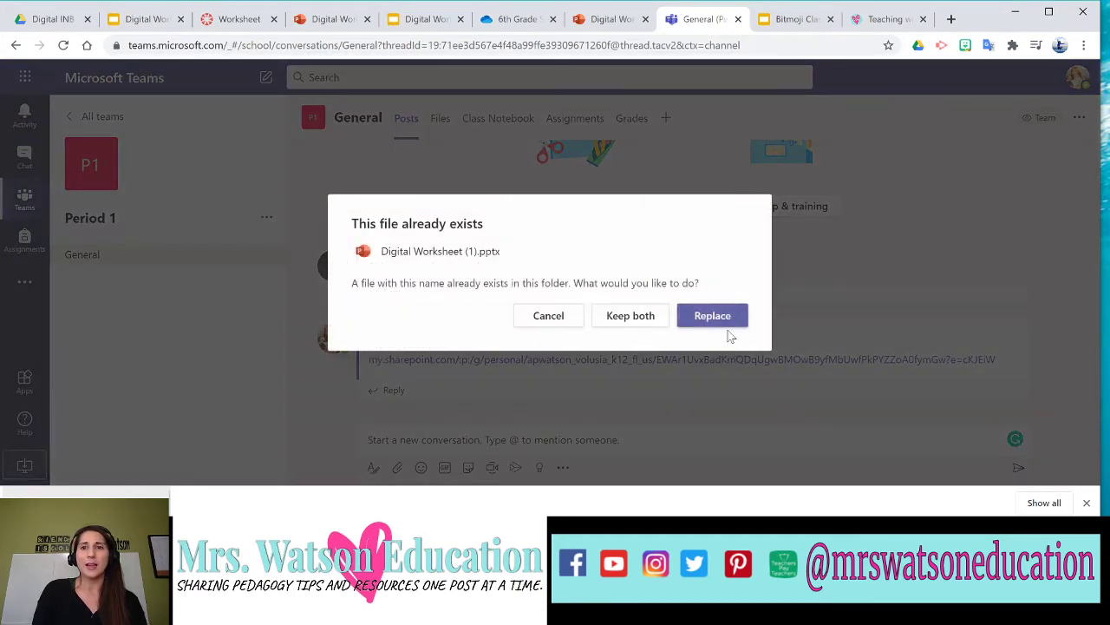
Keep both copies so Digital Worksheet (2).pptx is attached to the draft post.
click(645, 322)
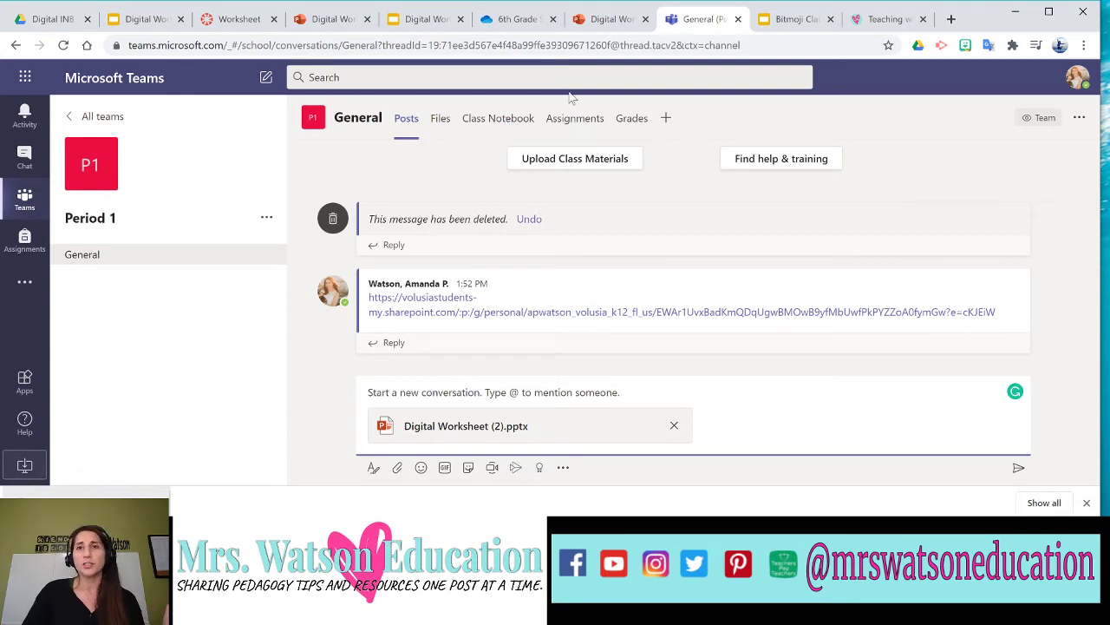
Scroll through the Teaching with Technology blog posts, then return to the Canvas Worksheet assignment.
click(865, 19)
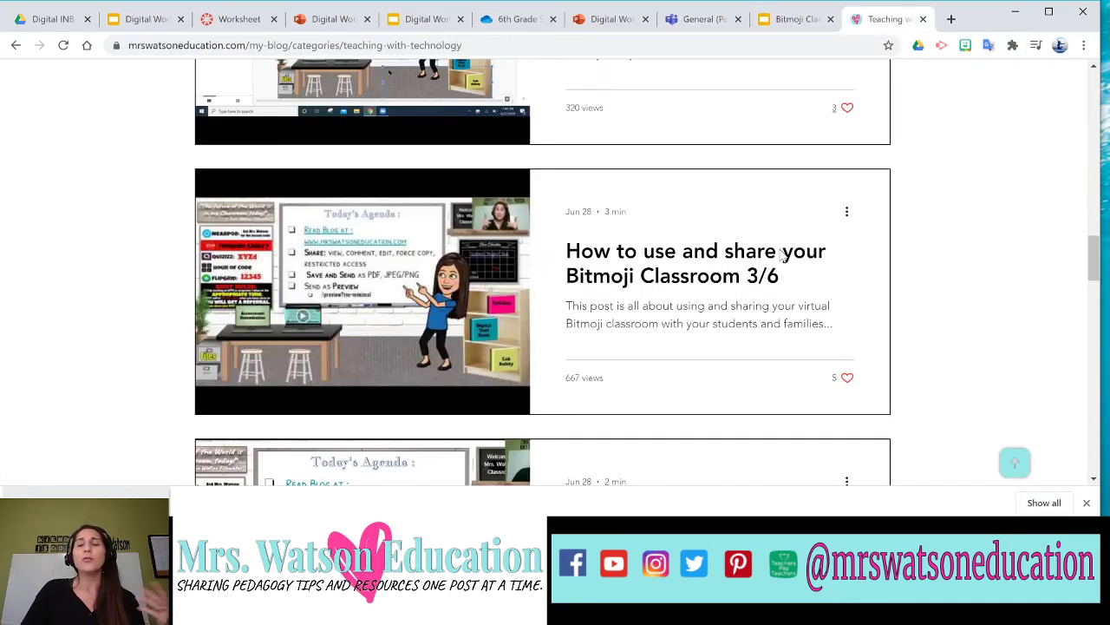
scroll(754, 277, down, 5)
scroll(743, 290, down, 10)
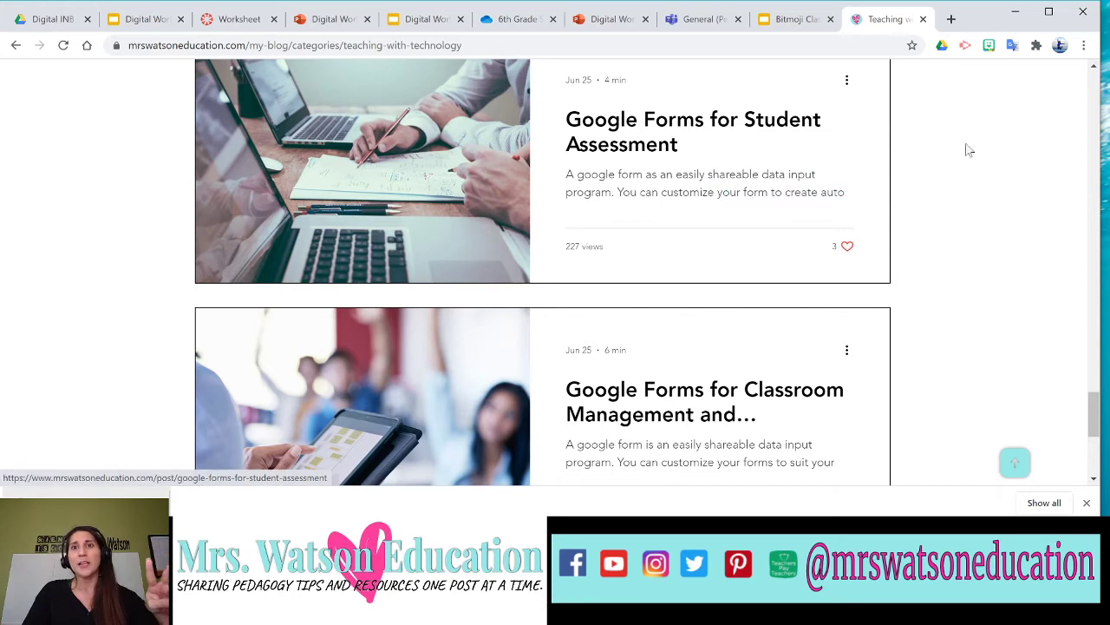
scroll(754, 203, down, 2)
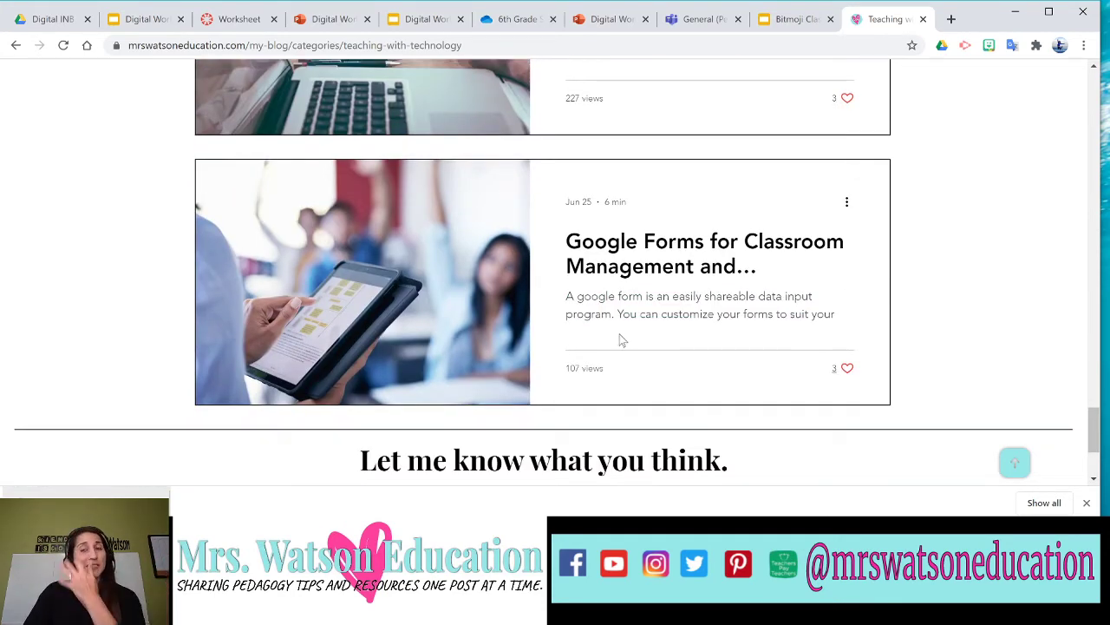
scroll(621, 340, up, 1)
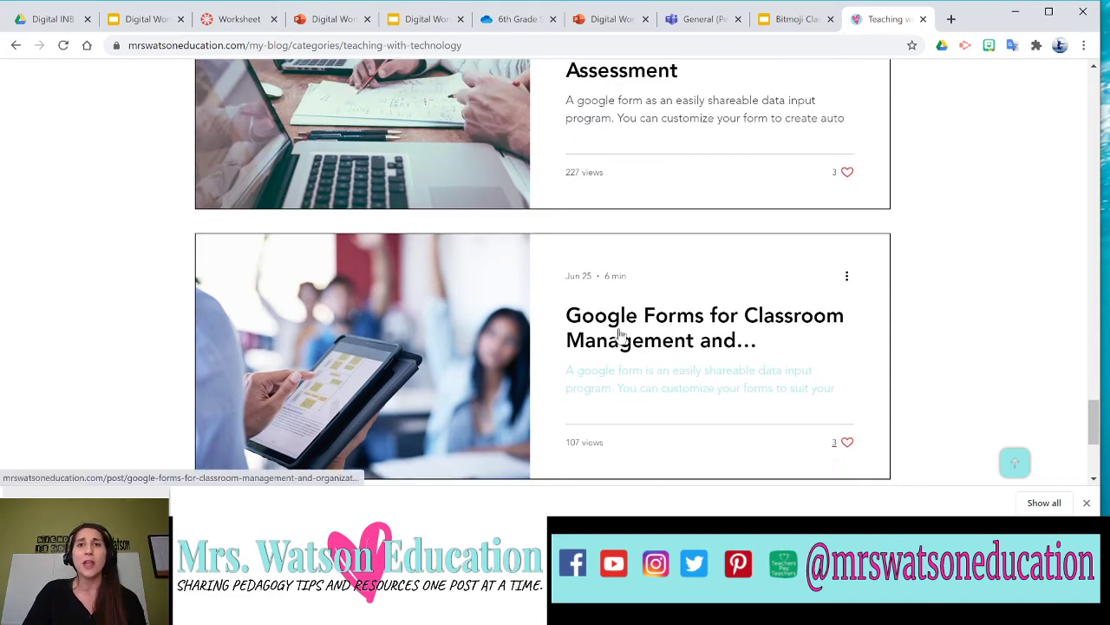
scroll(619, 335, up, 1)
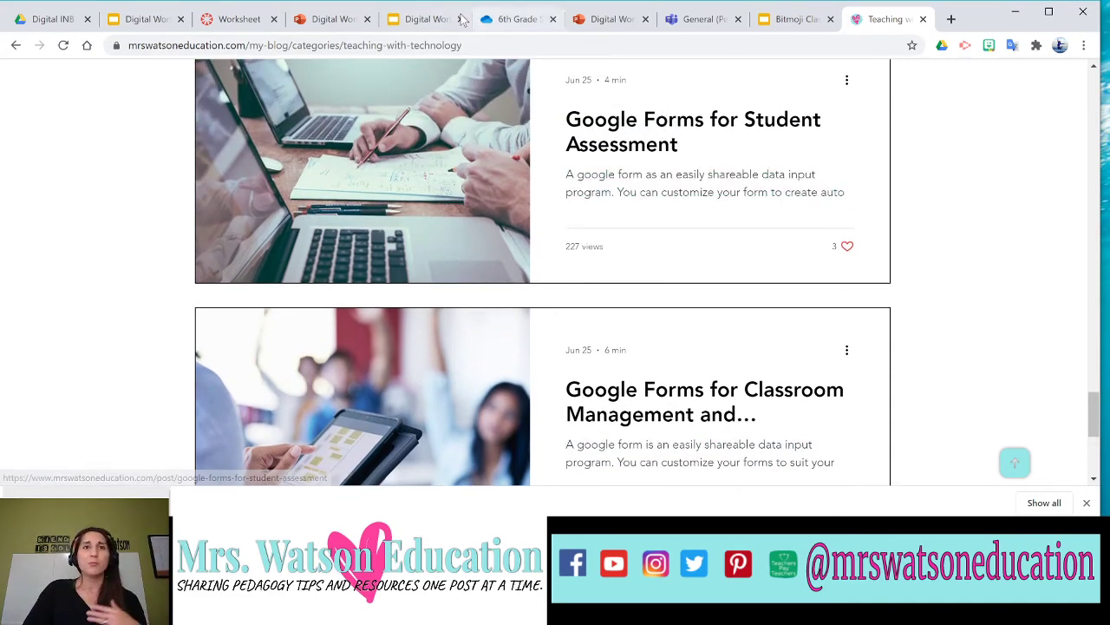
click(234, 21)
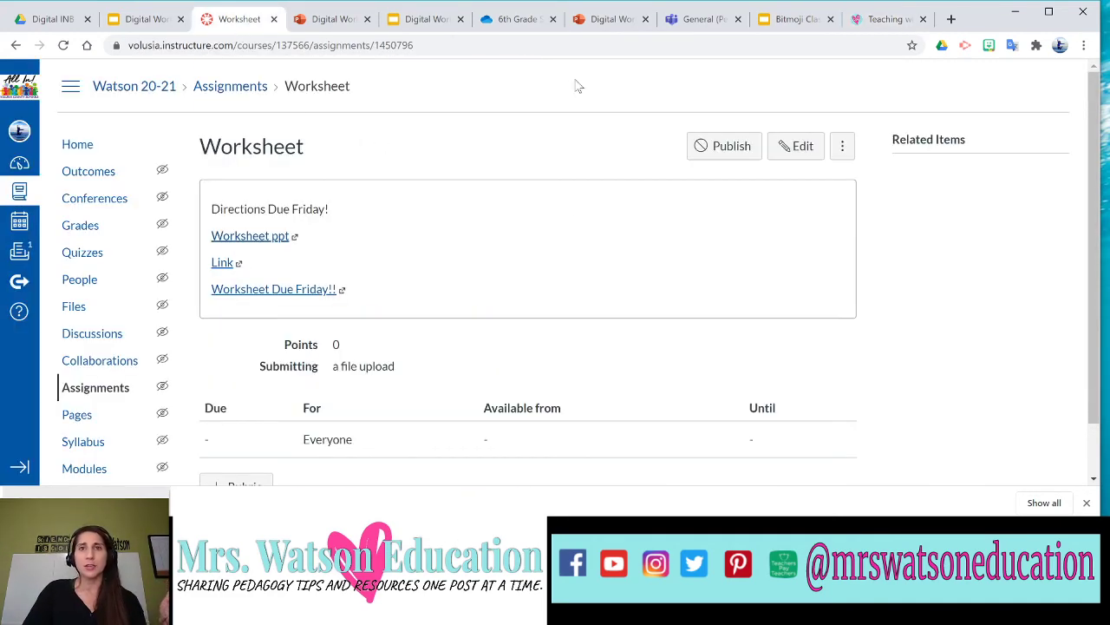
Check the Teams worksheet post and Bitmoji Classroom slides, then open the Digital Worksheet presentation.
click(680, 19)
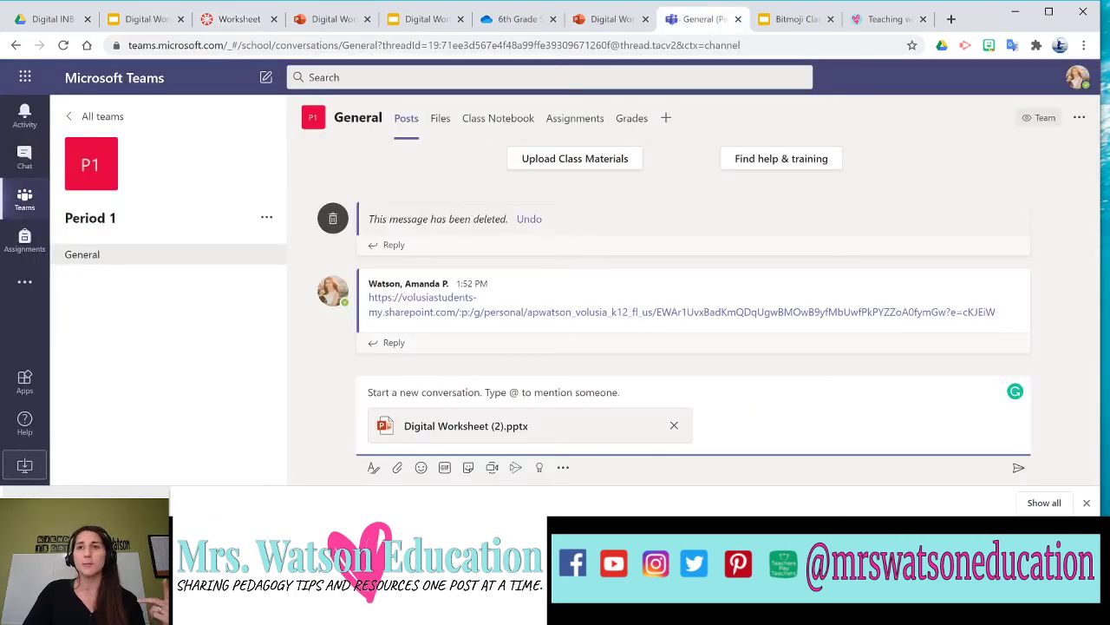
click(782, 21)
click(691, 21)
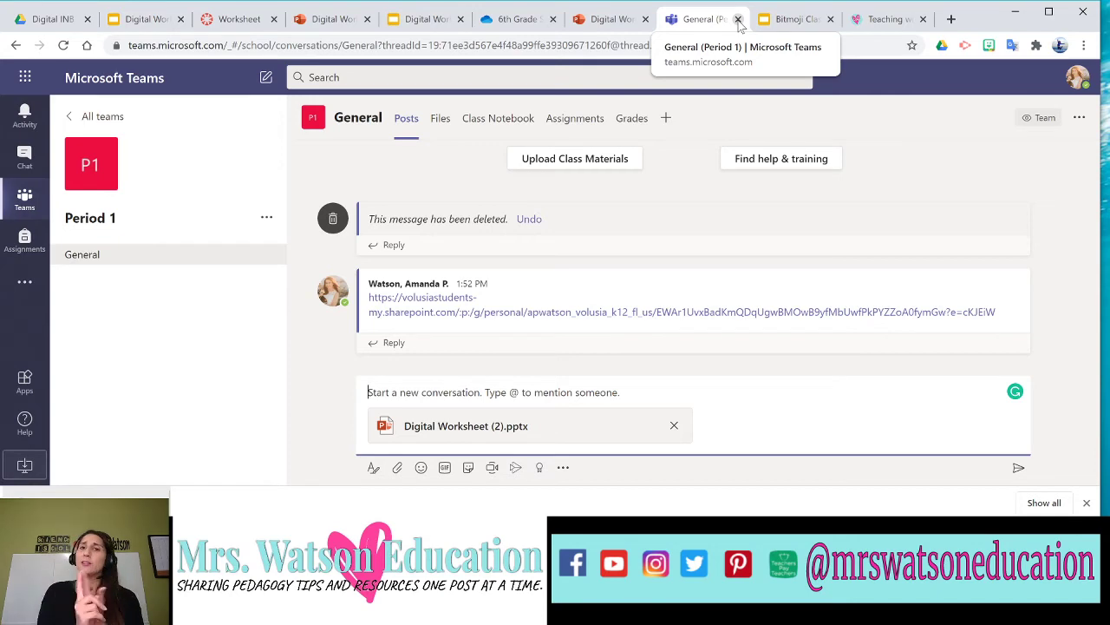
click(411, 21)
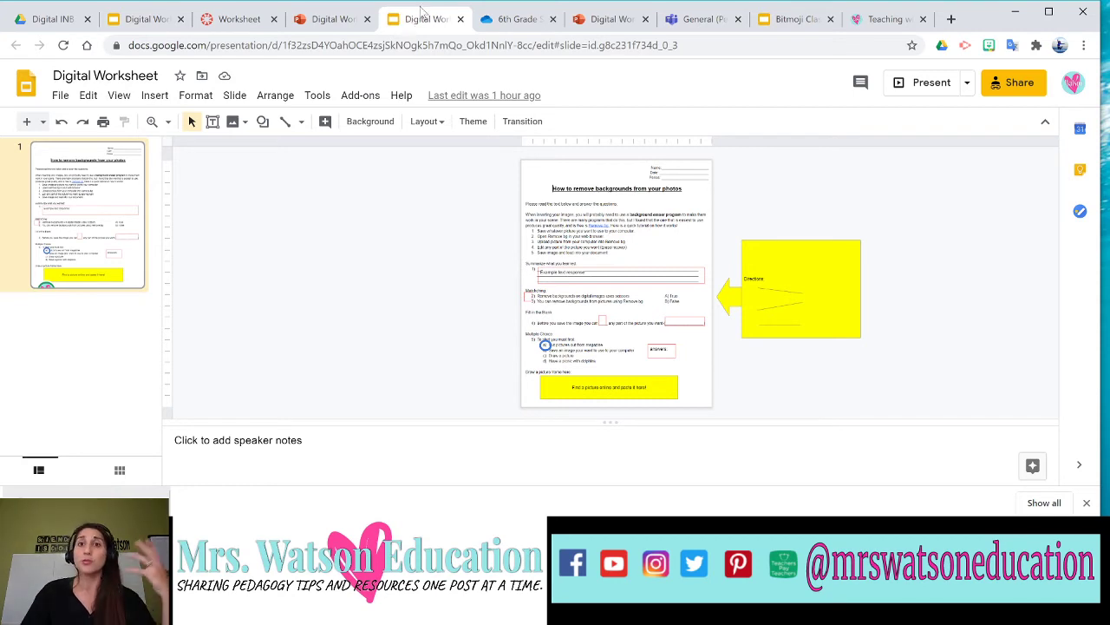
Glance at the Bitmoji Classroom Tutorial Finished agenda slide, then open the Canvas course Home page.
click(792, 22)
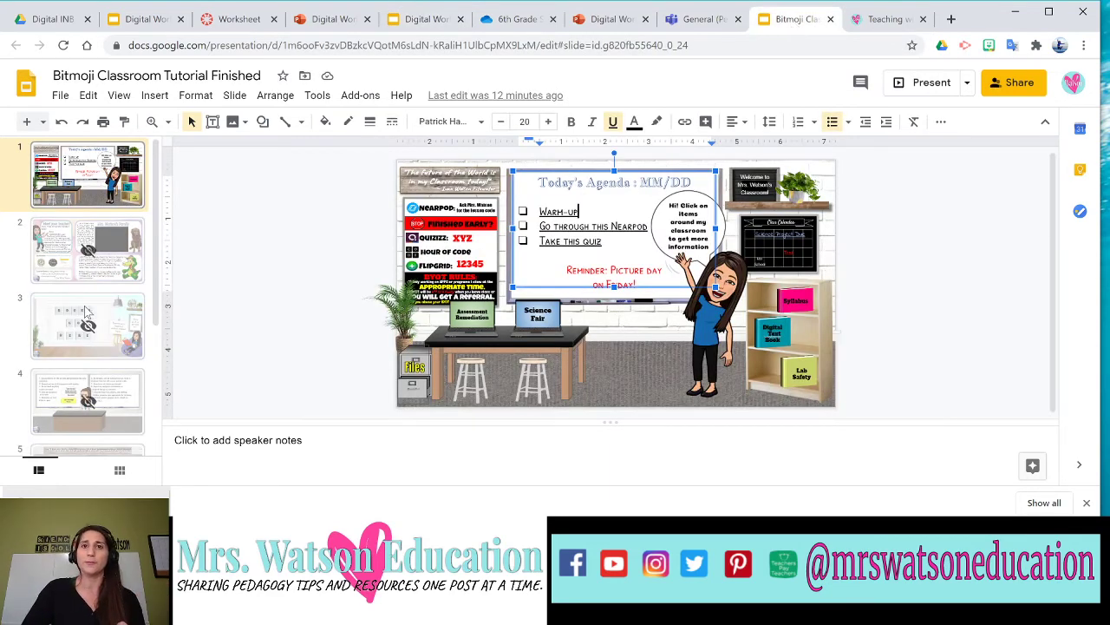
click(255, 254)
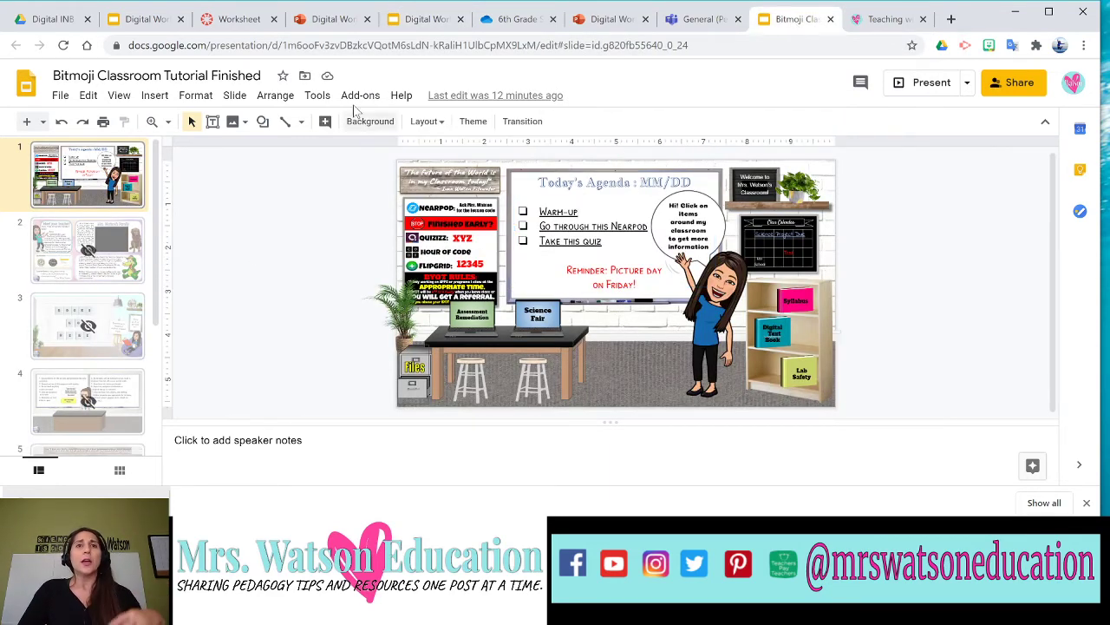
click(253, 21)
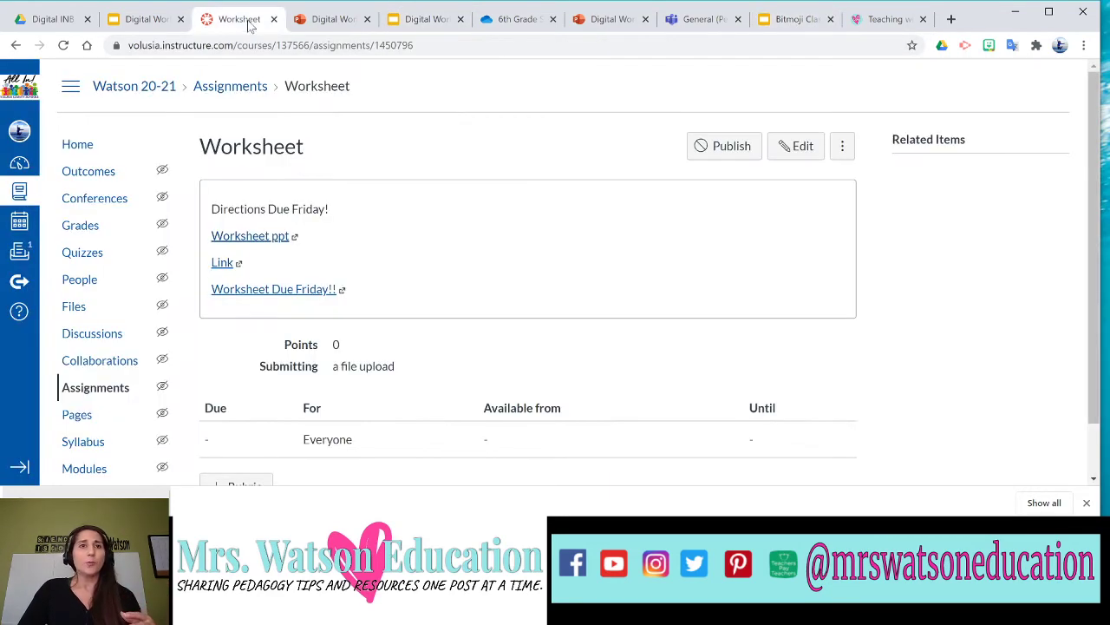
click(74, 148)
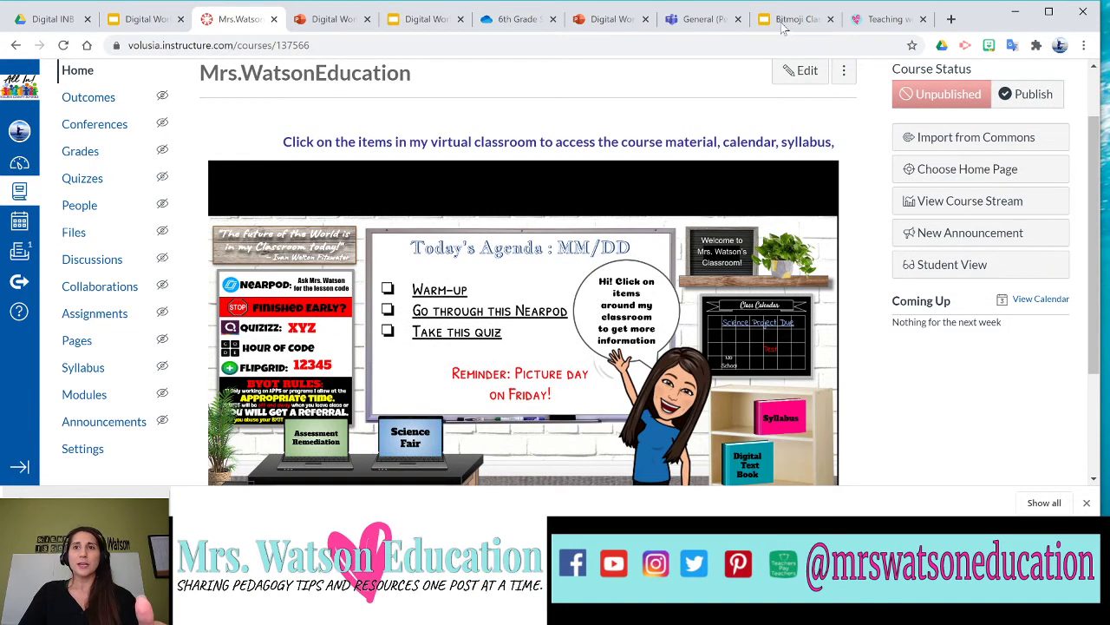
Compare the Canvas home page's embedded classroom with the Bitmoji Classroom slides, then open the blog.
click(783, 23)
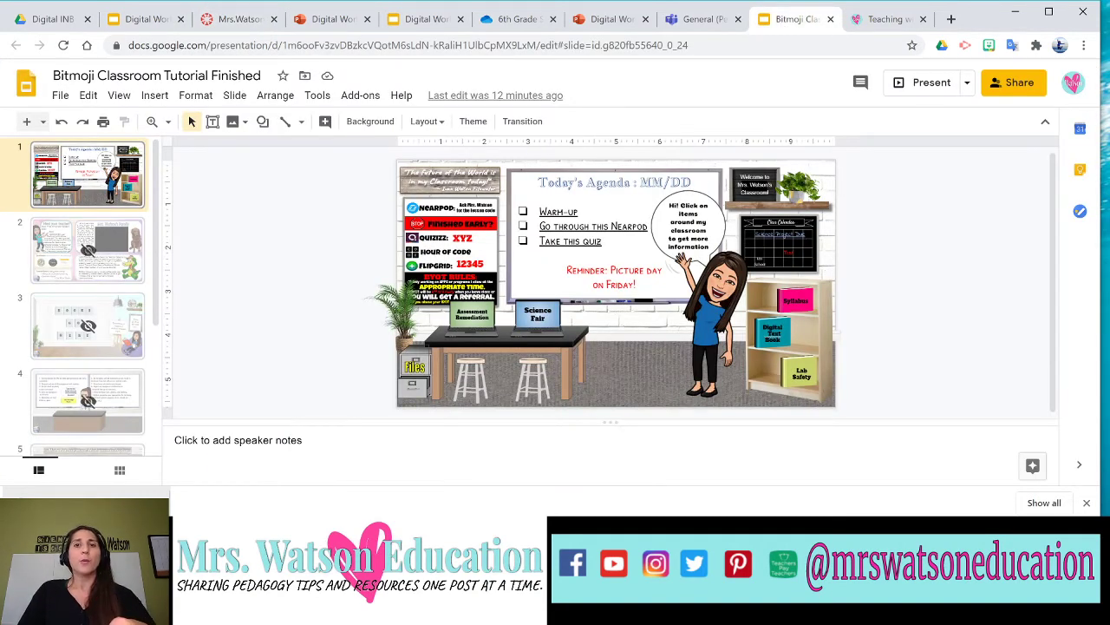
click(227, 21)
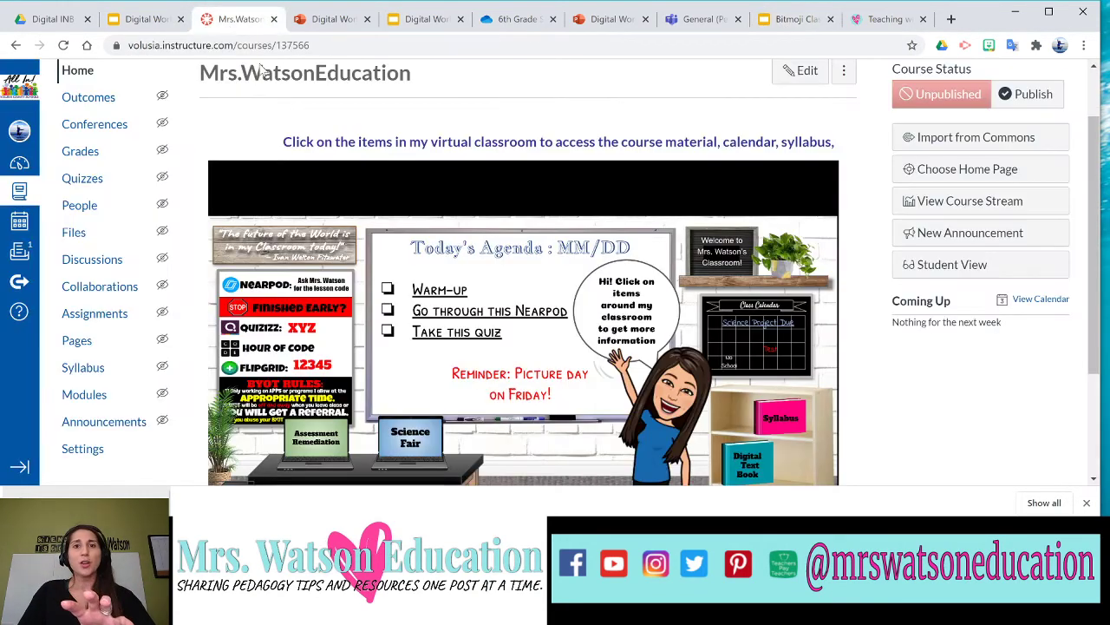
click(791, 22)
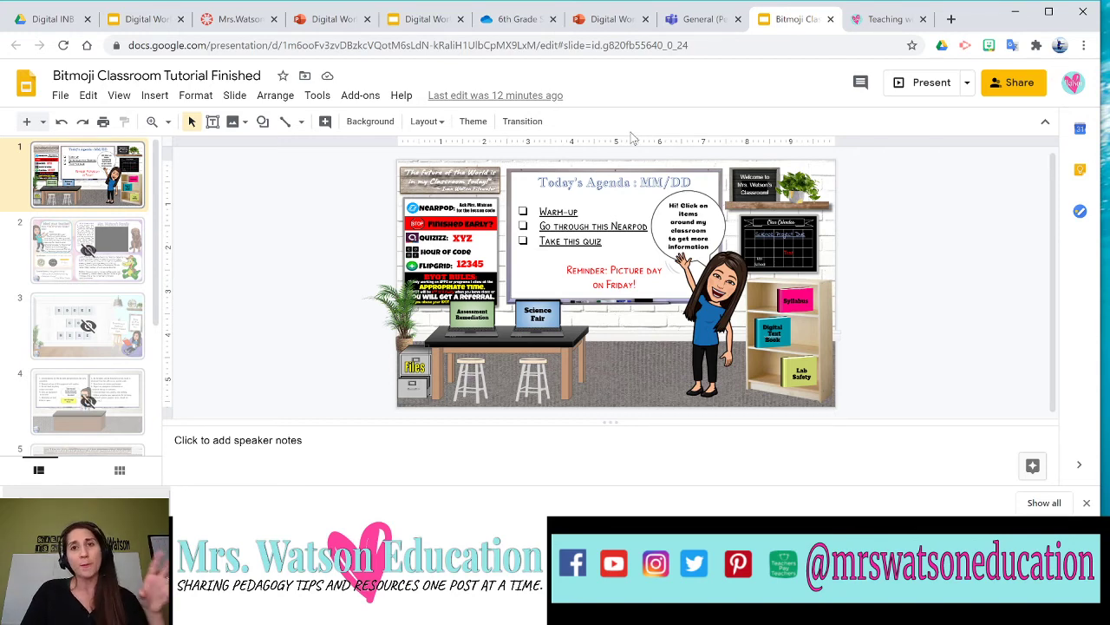
click(876, 19)
Scroll through the blog's Bitmoji virtual classroom tutorial posts, then return to the Canvas course home.
scroll(768, 171, up, 5)
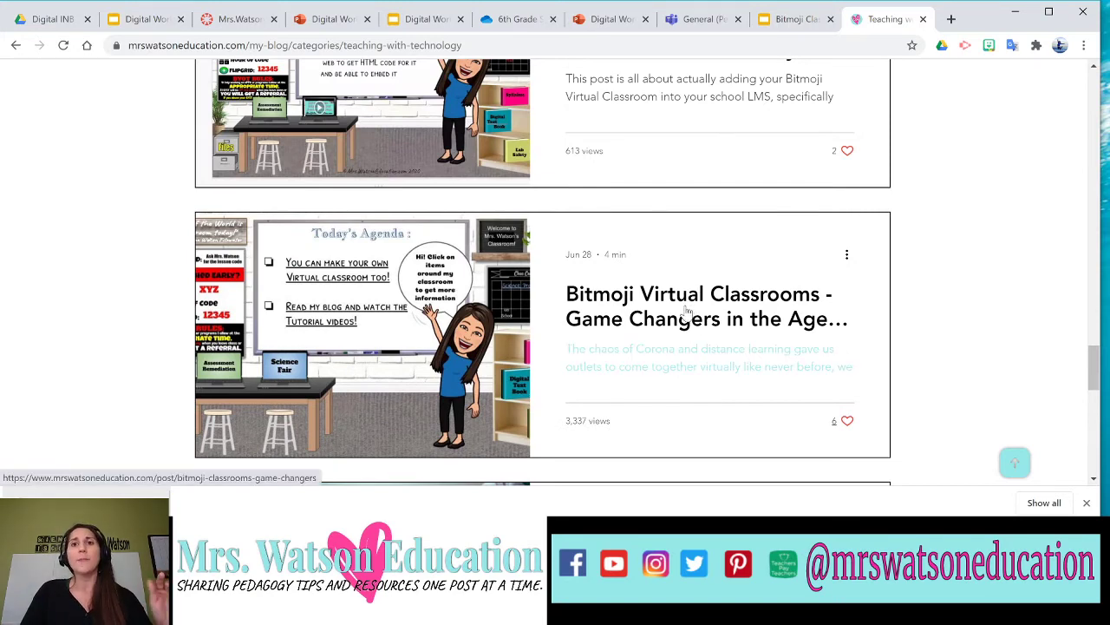
scroll(631, 340, up, 10)
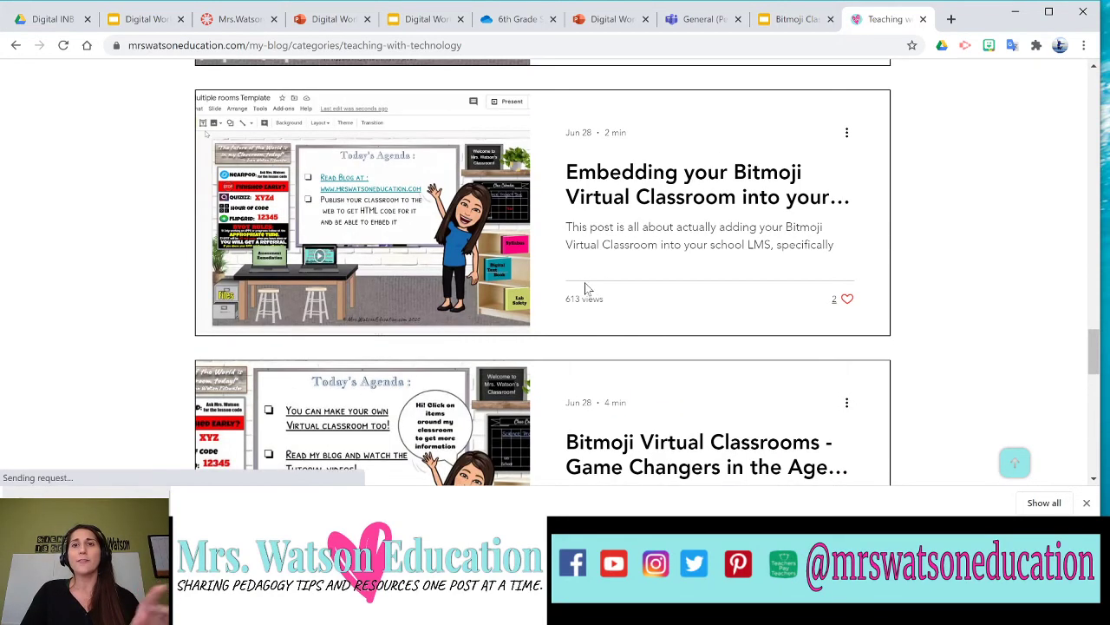
scroll(615, 299, up, 8)
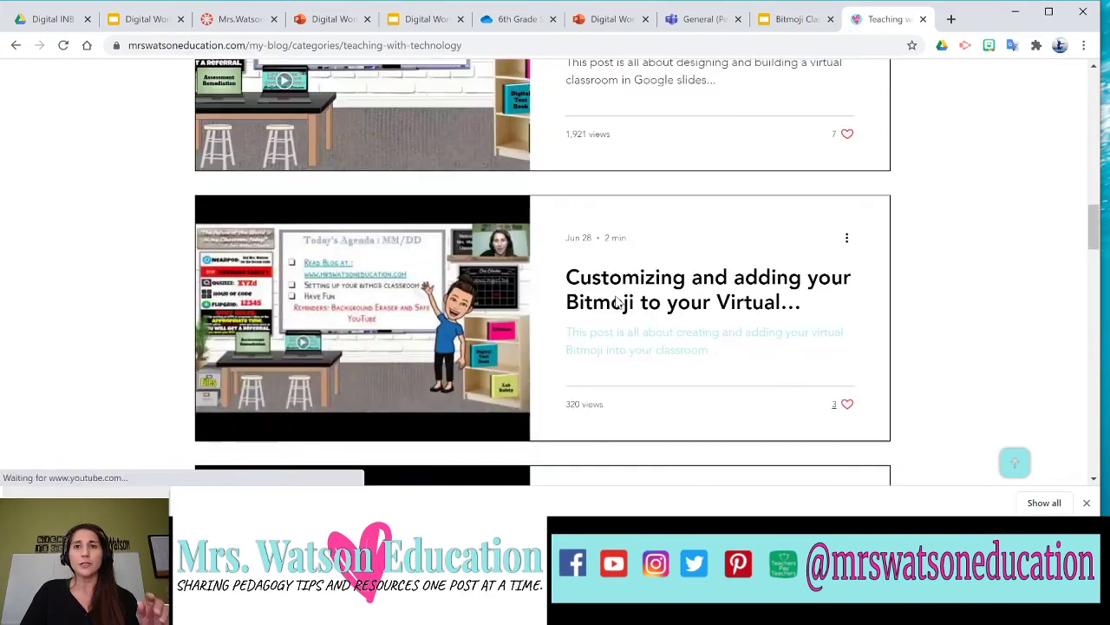
scroll(674, 220, down, 6)
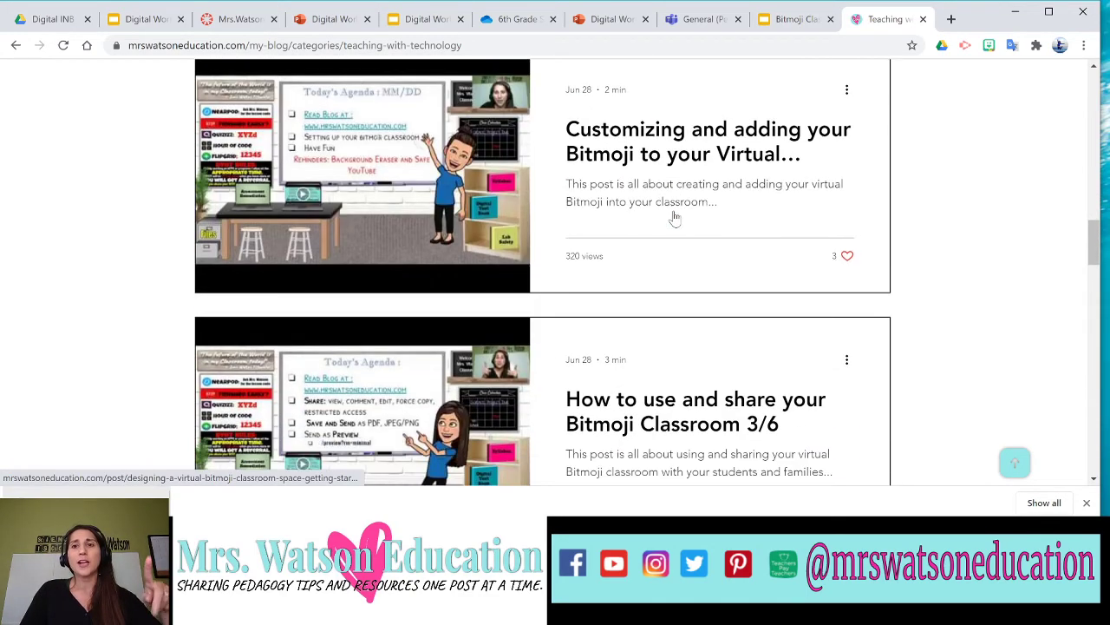
scroll(676, 217, down, 3)
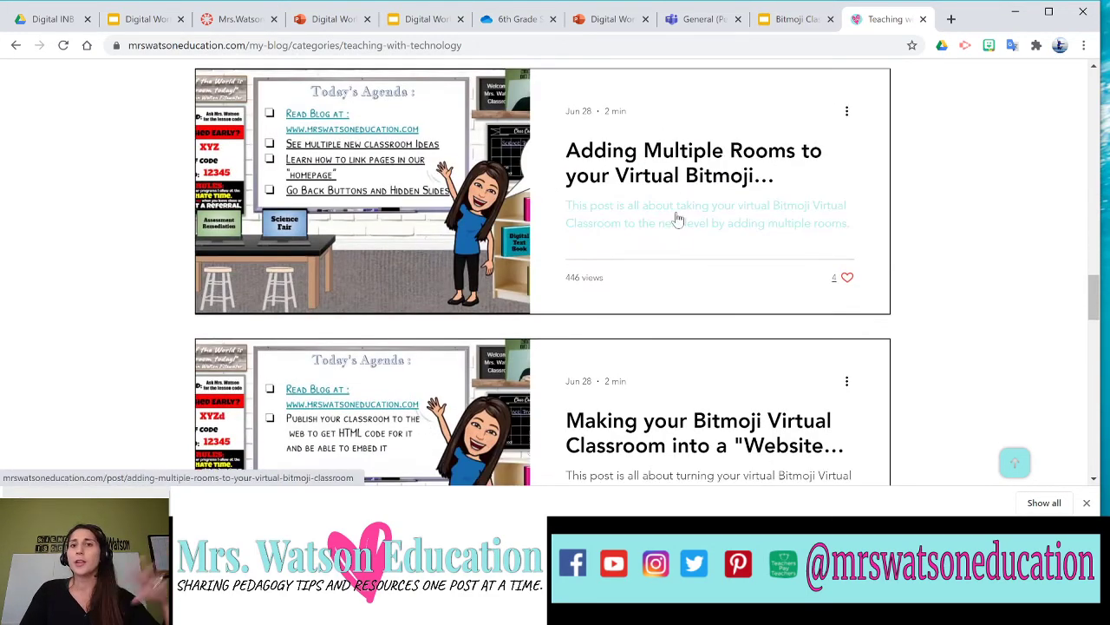
scroll(686, 240, down, 3)
scroll(686, 241, down, 3)
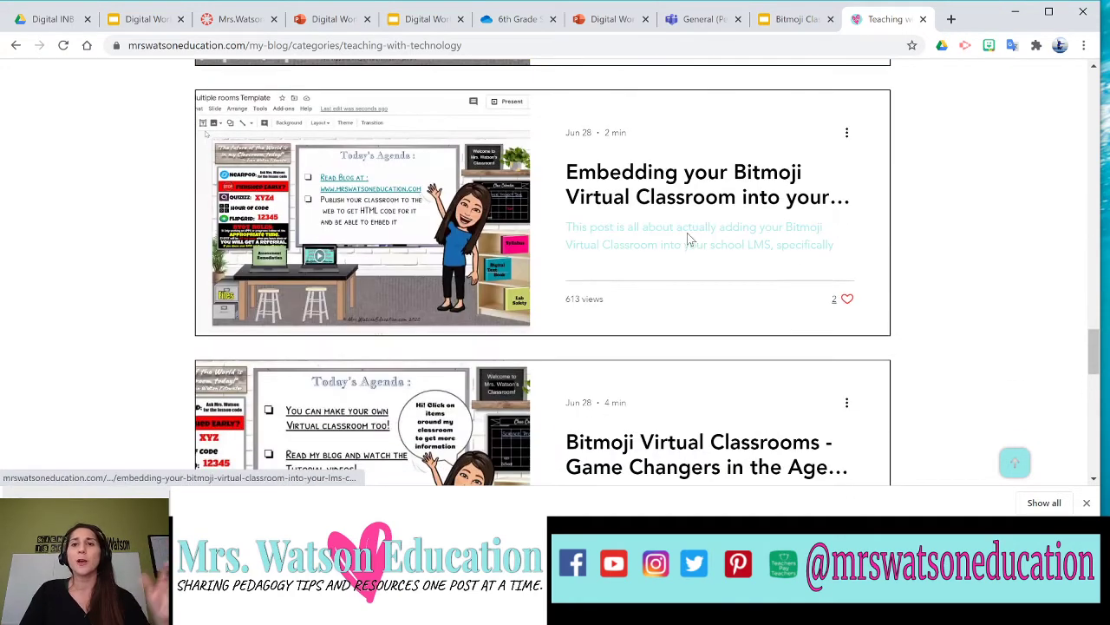
click(235, 19)
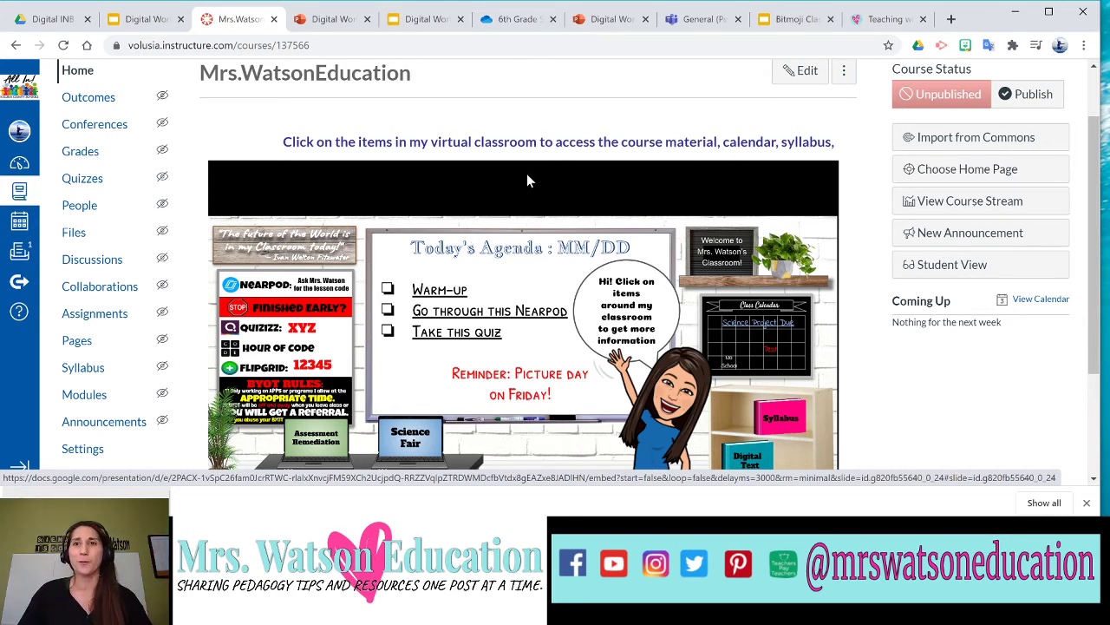
Switch to the Bitmoji Classroom Tutorial Finished slides showing the agenda classroom slide.
click(774, 24)
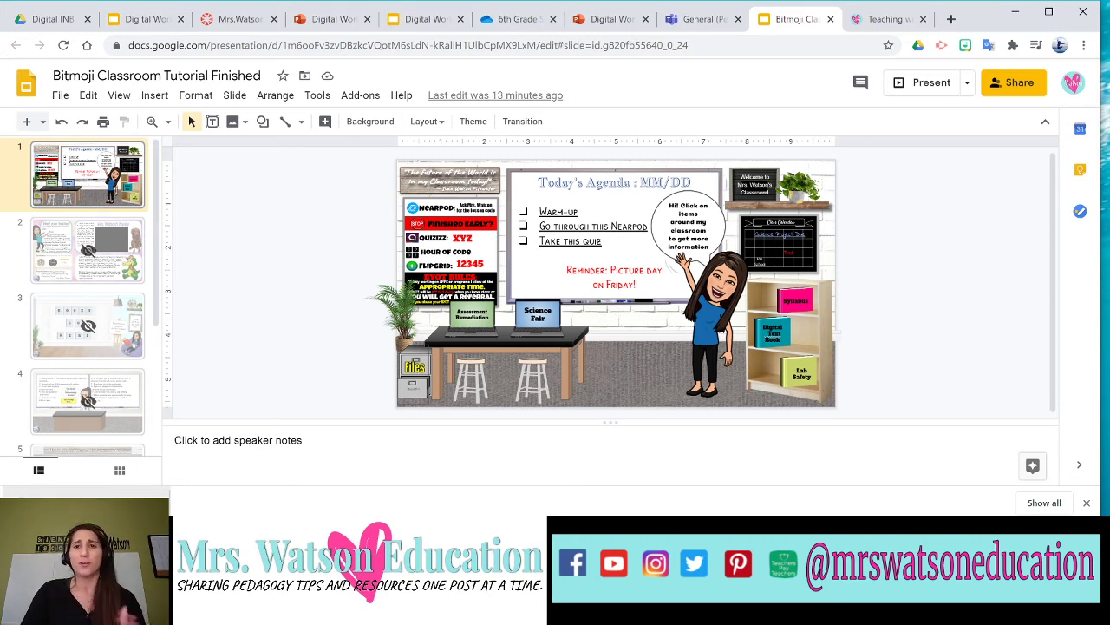
Replace the Warm-up agenda item with 'Worksheet' and link it to the pasted shared worksheet address.
drag(539, 211, 578, 212)
text(Worksheet)
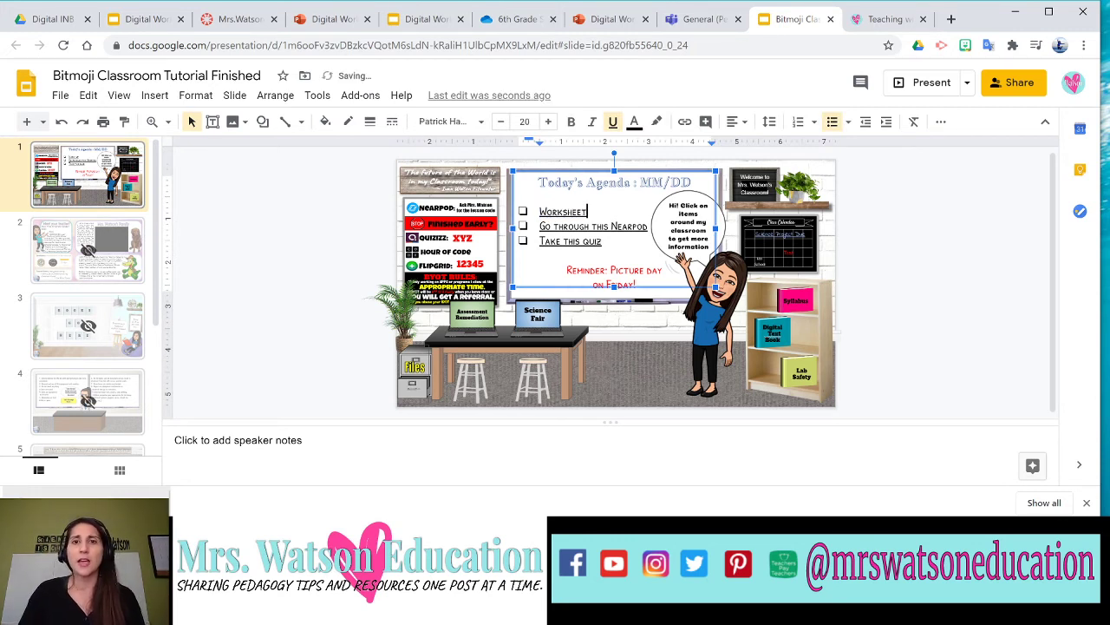
drag(588, 212, 539, 212)
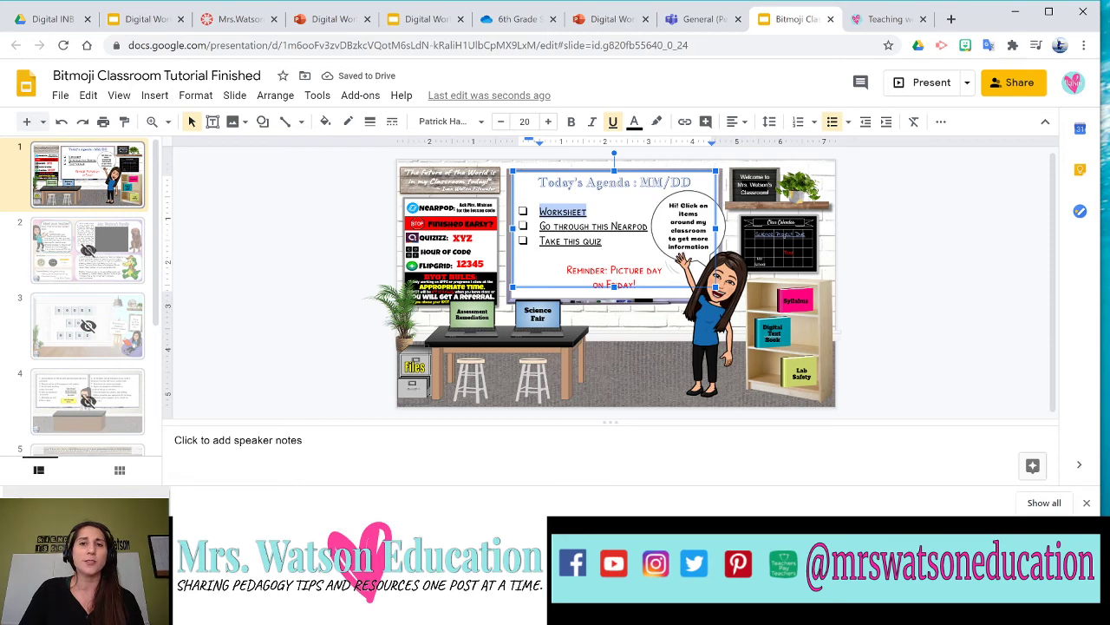
click(685, 122)
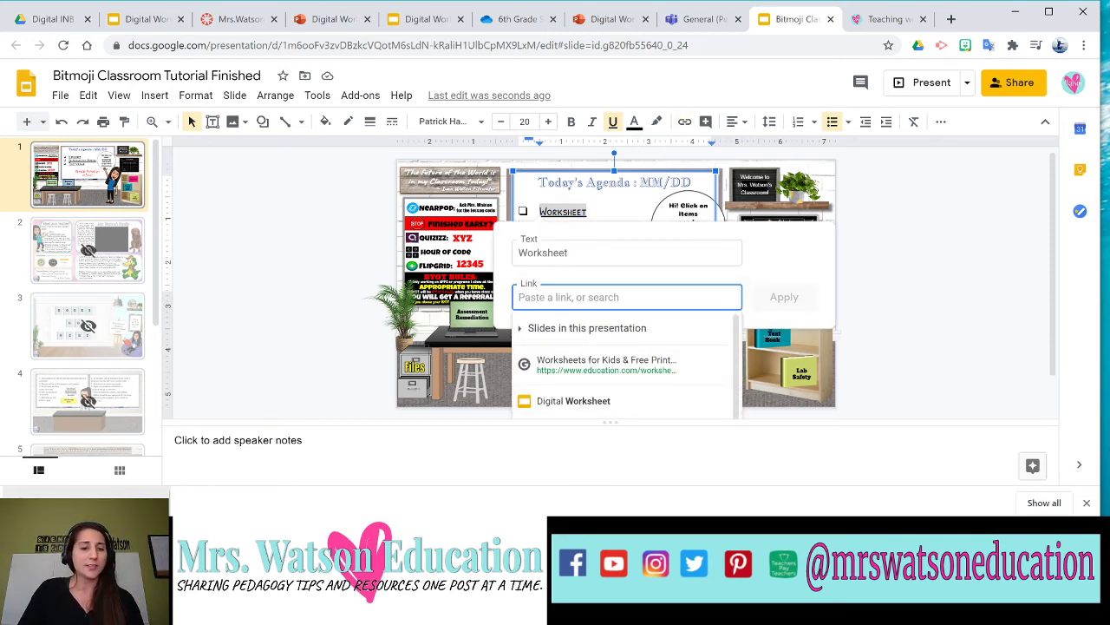
key(ctrl+v)
click(770, 301)
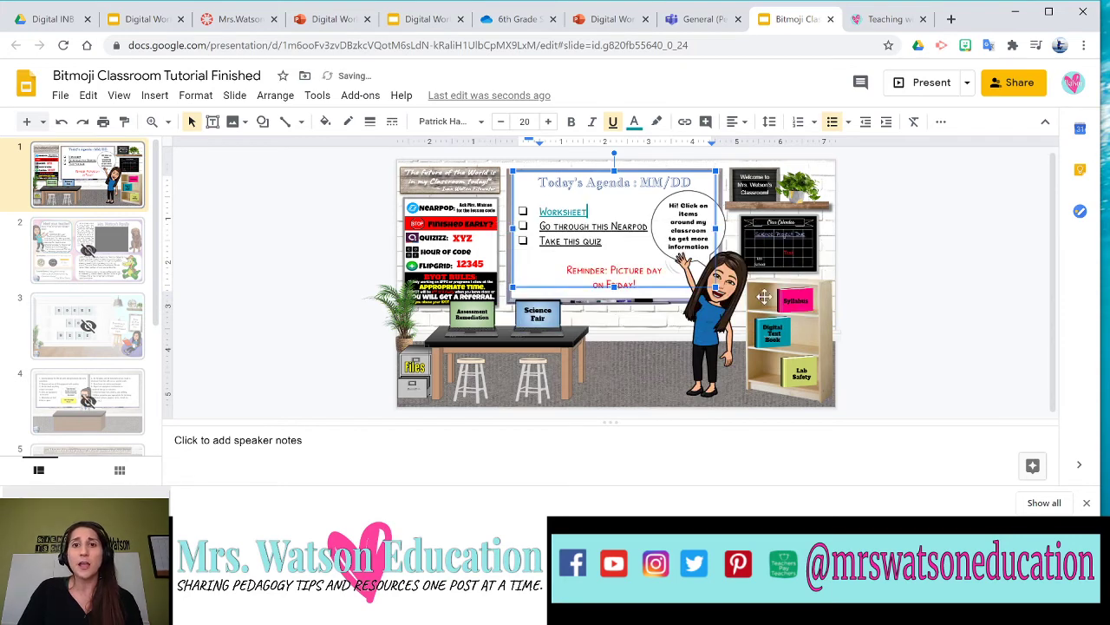
Check the worksheet tabs, confirm the Worksheet link on the slide, and reload the Canvas course page.
click(610, 21)
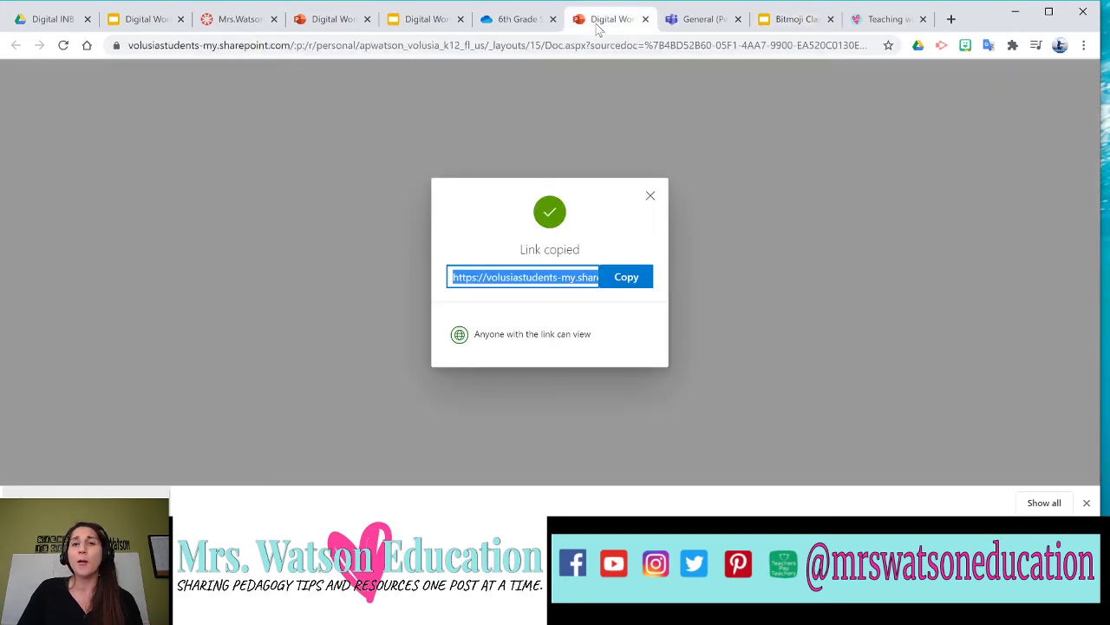
click(145, 19)
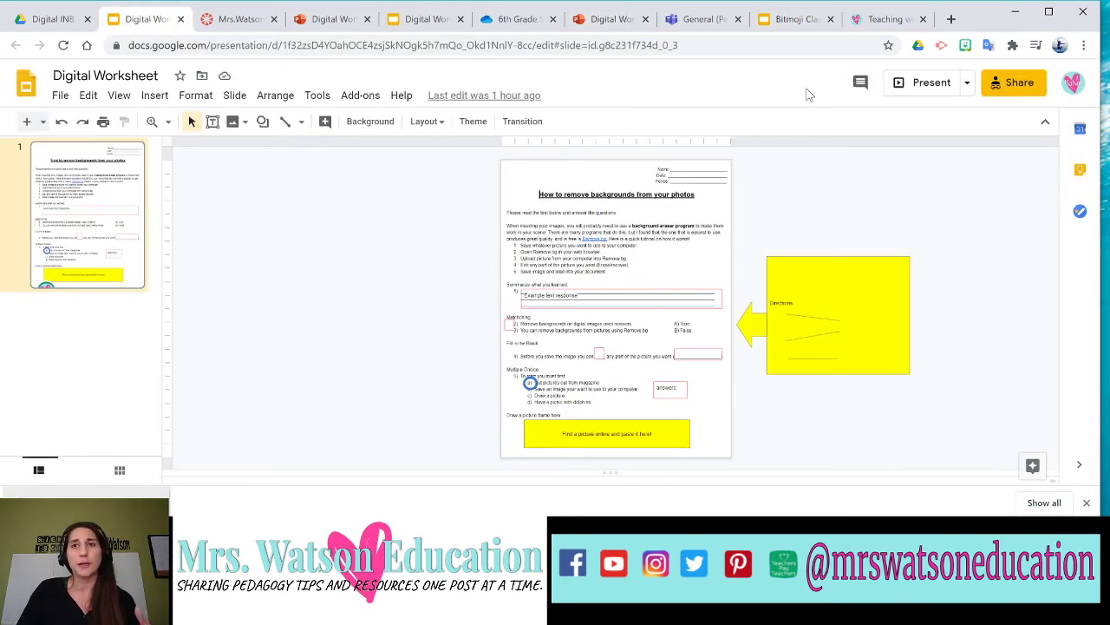
click(811, 24)
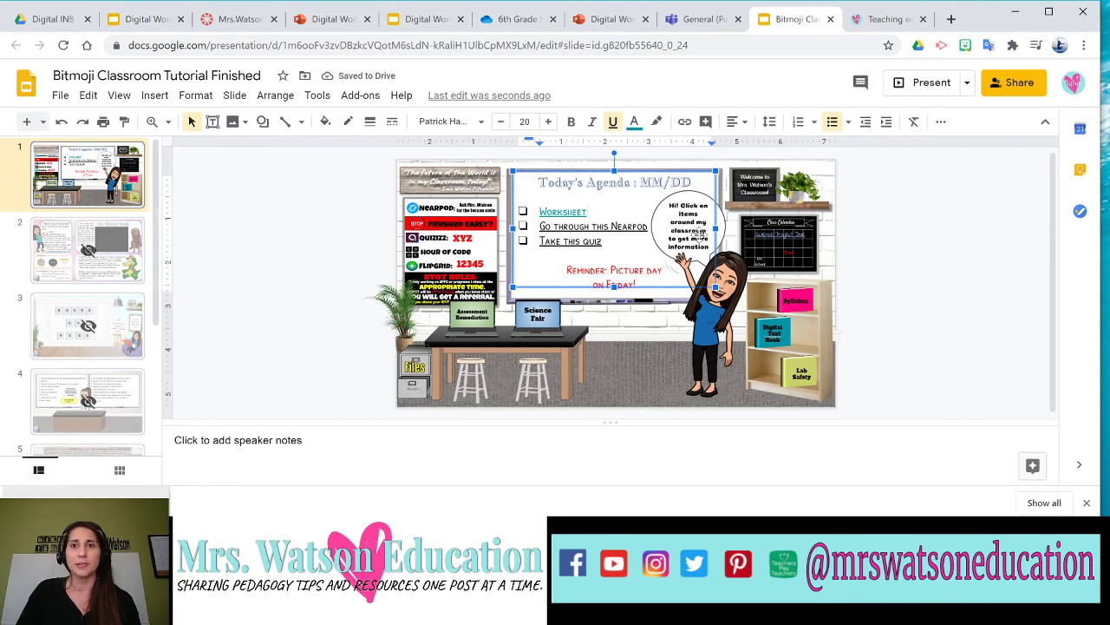
click(651, 324)
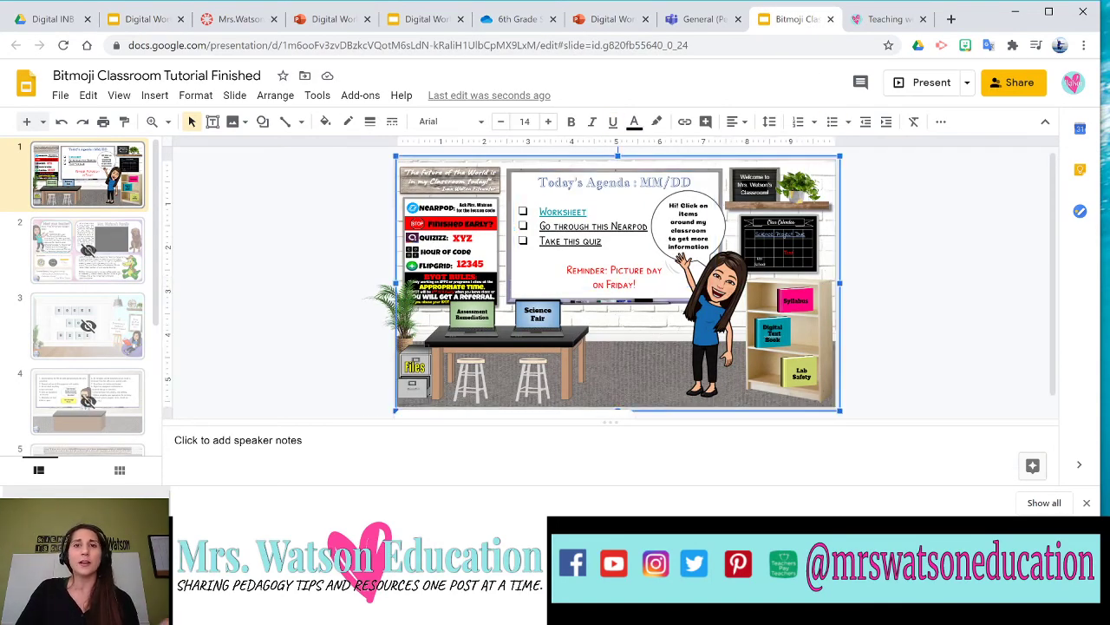
click(568, 213)
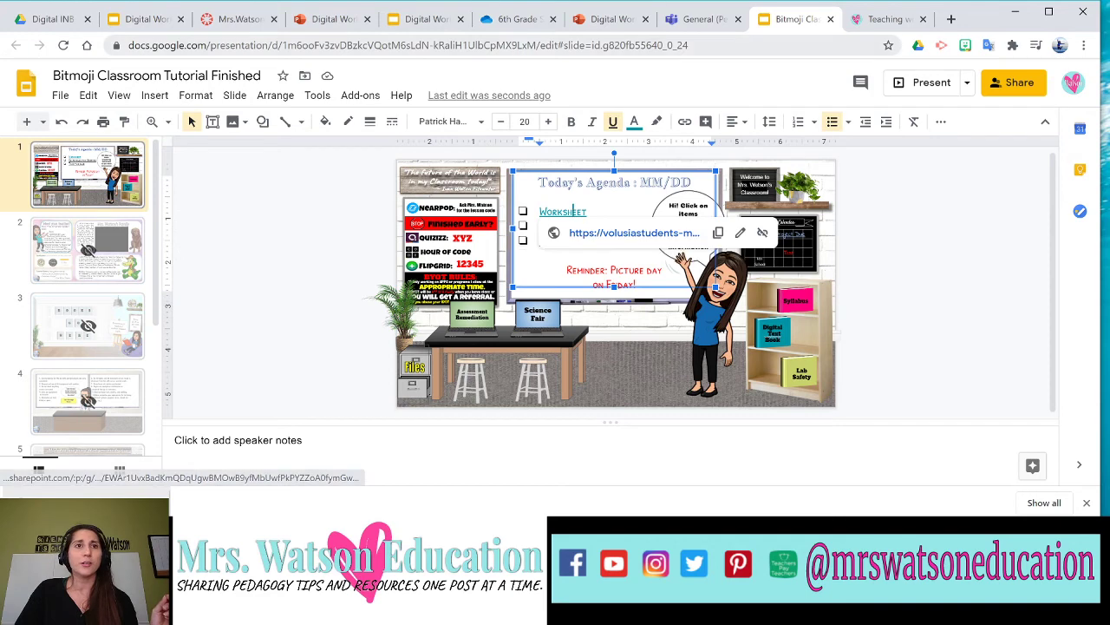
click(241, 19)
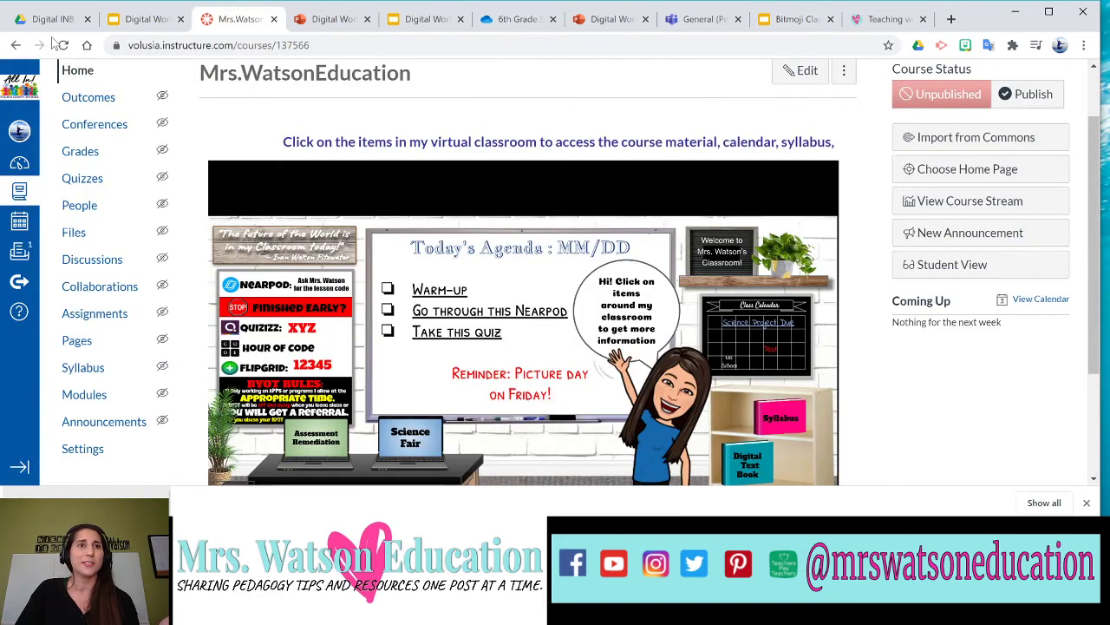
click(63, 45)
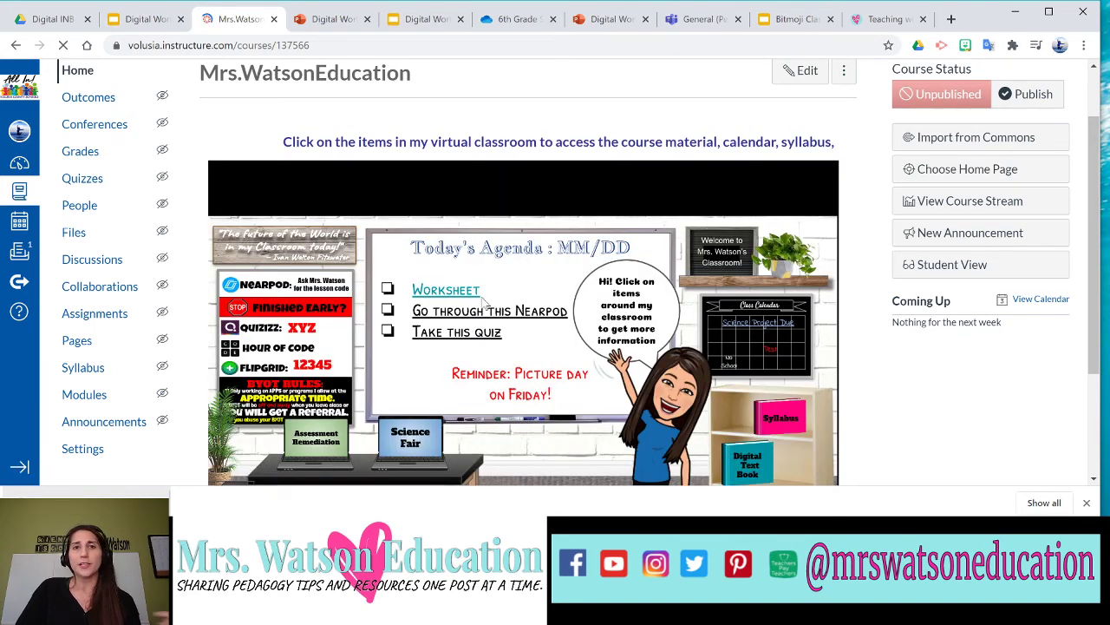
Open Worksheet from the Canvas home page to confirm it loads PowerPoint Online, then return to the slides.
click(789, 19)
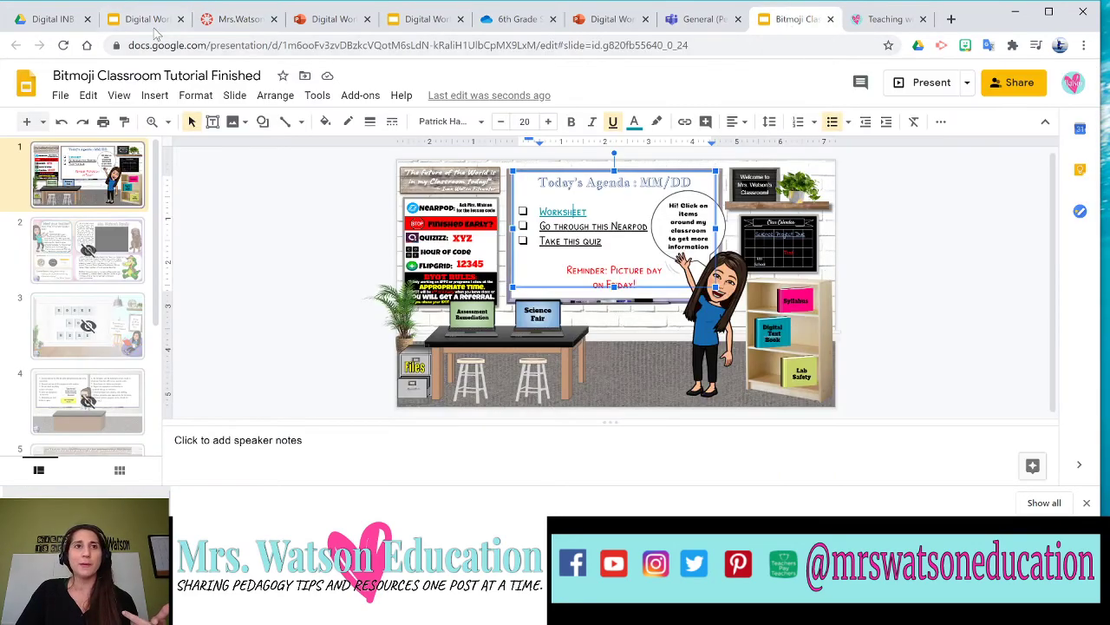
click(144, 19)
click(247, 20)
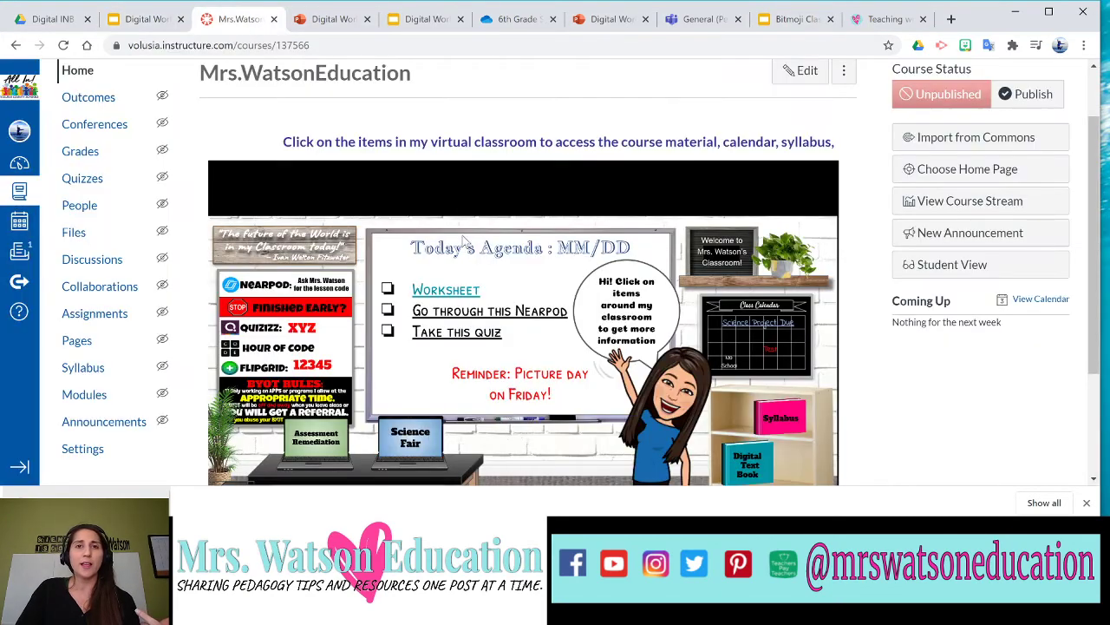
click(456, 299)
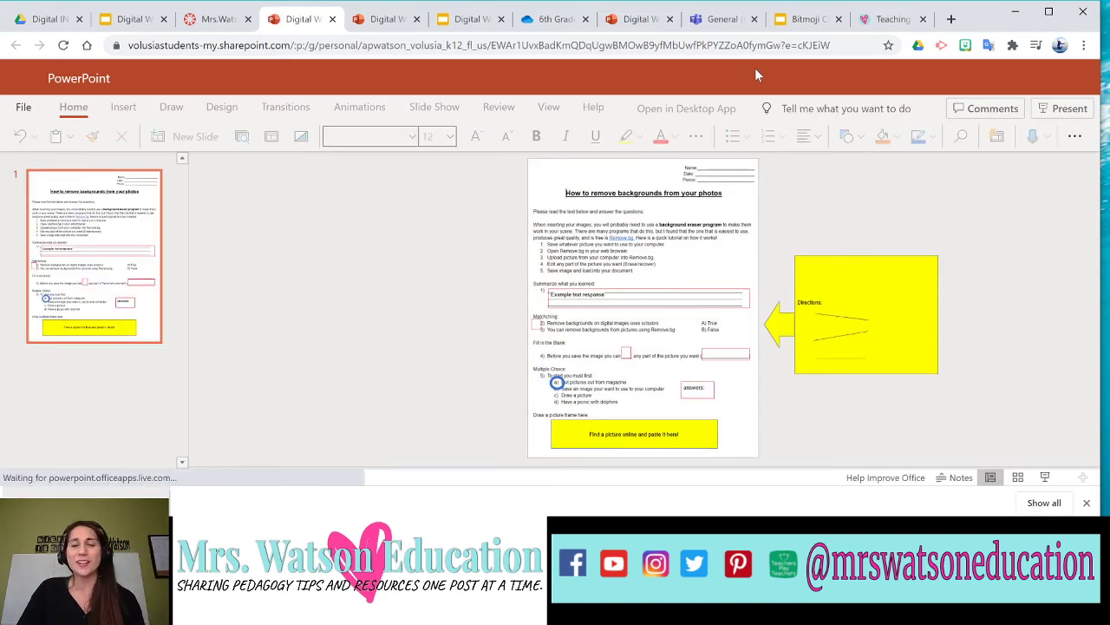
click(801, 19)
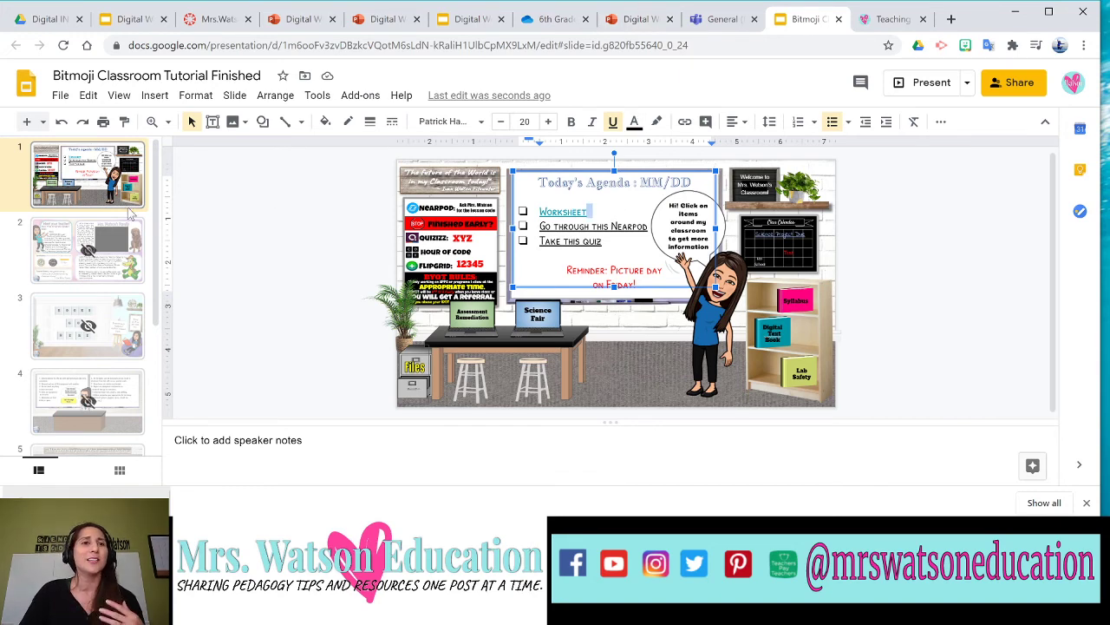
Review the linked agenda text and the Canvas page, then bring up the 6th Grade Science OneDrive folder.
scroll(99, 217, down, 3)
scroll(104, 215, up, 3)
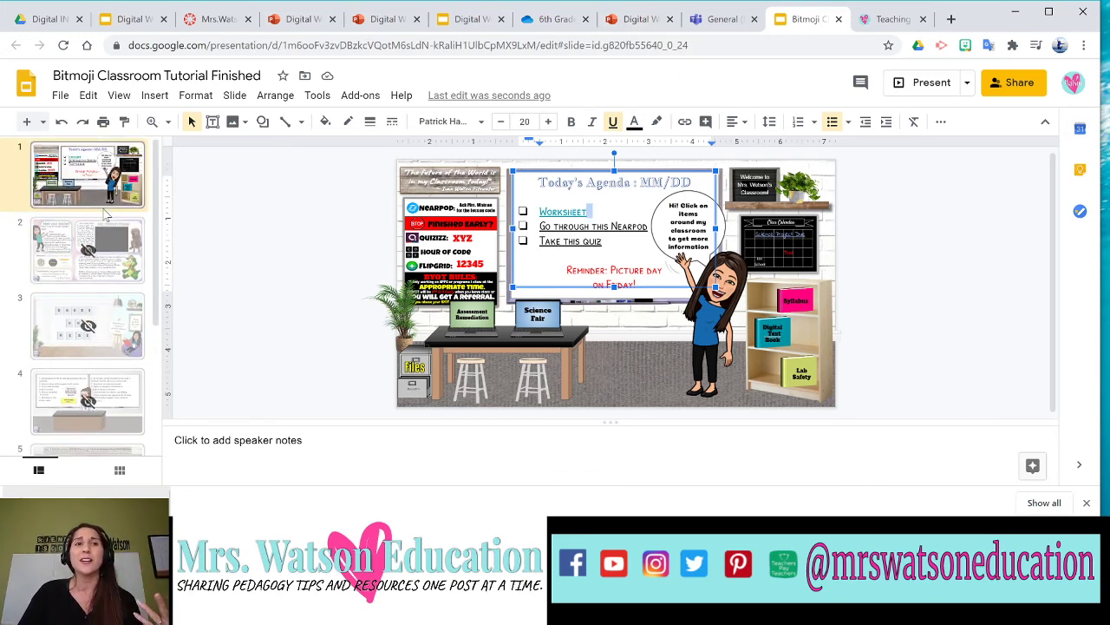
double_click(544, 226)
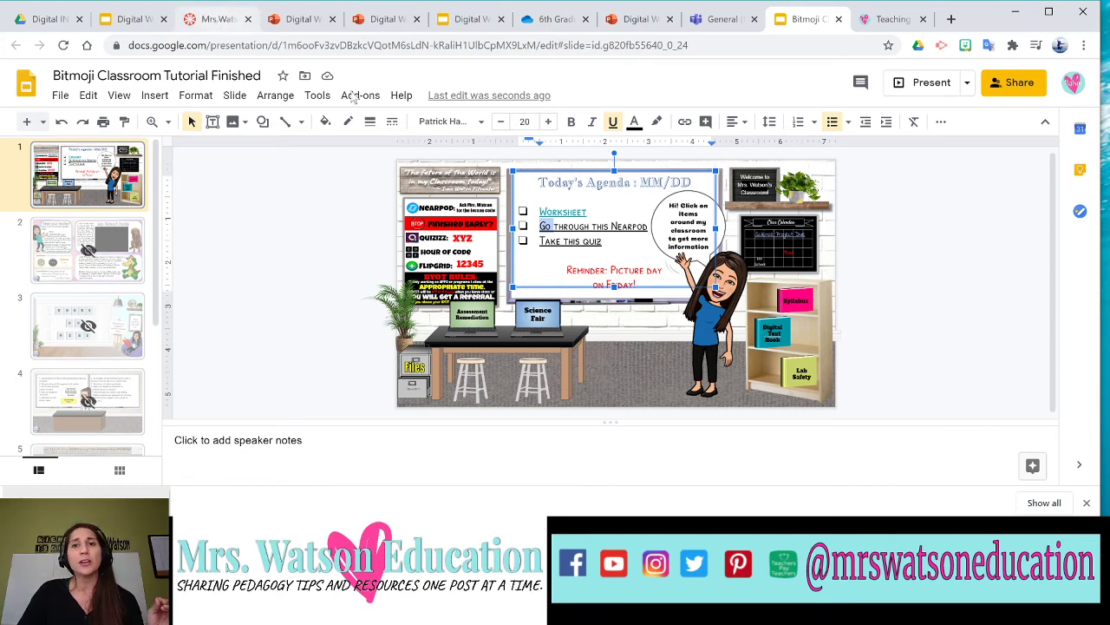
click(213, 18)
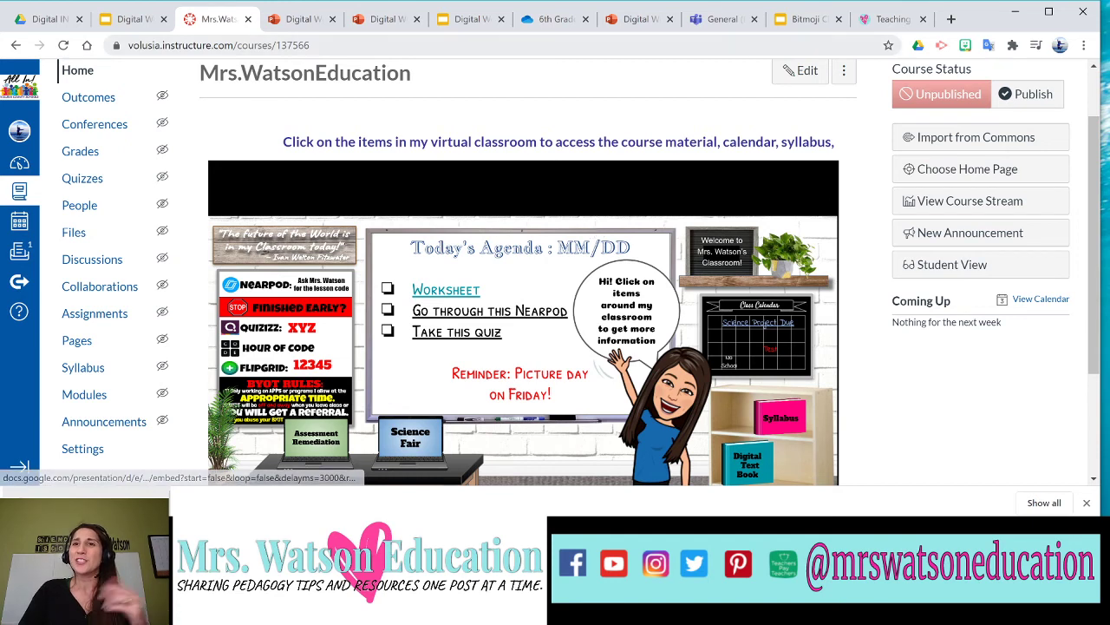
click(793, 19)
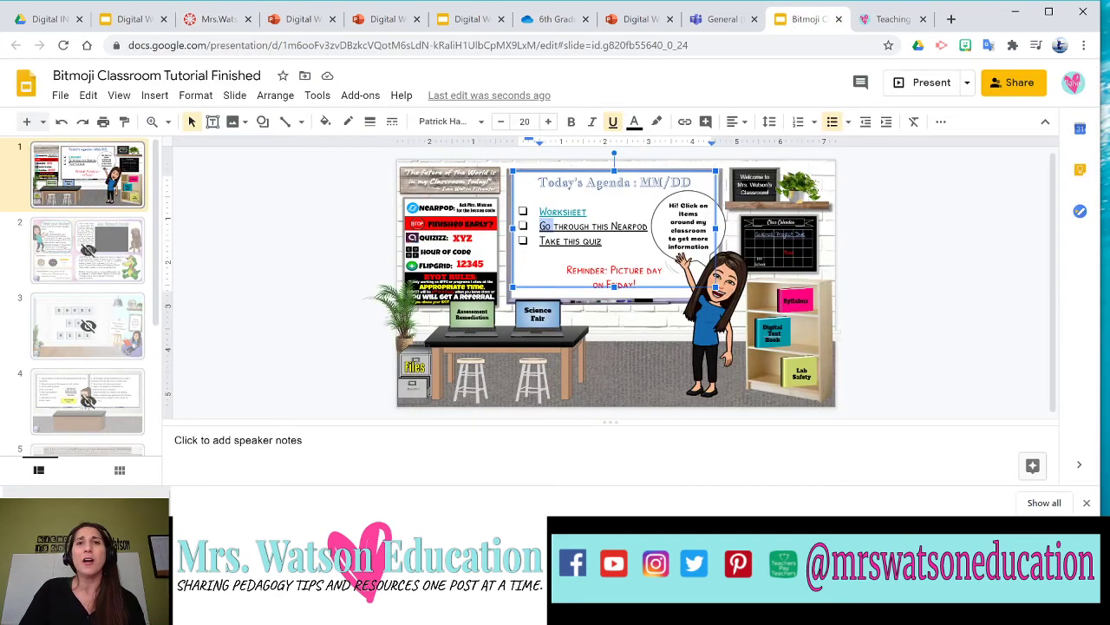
click(559, 26)
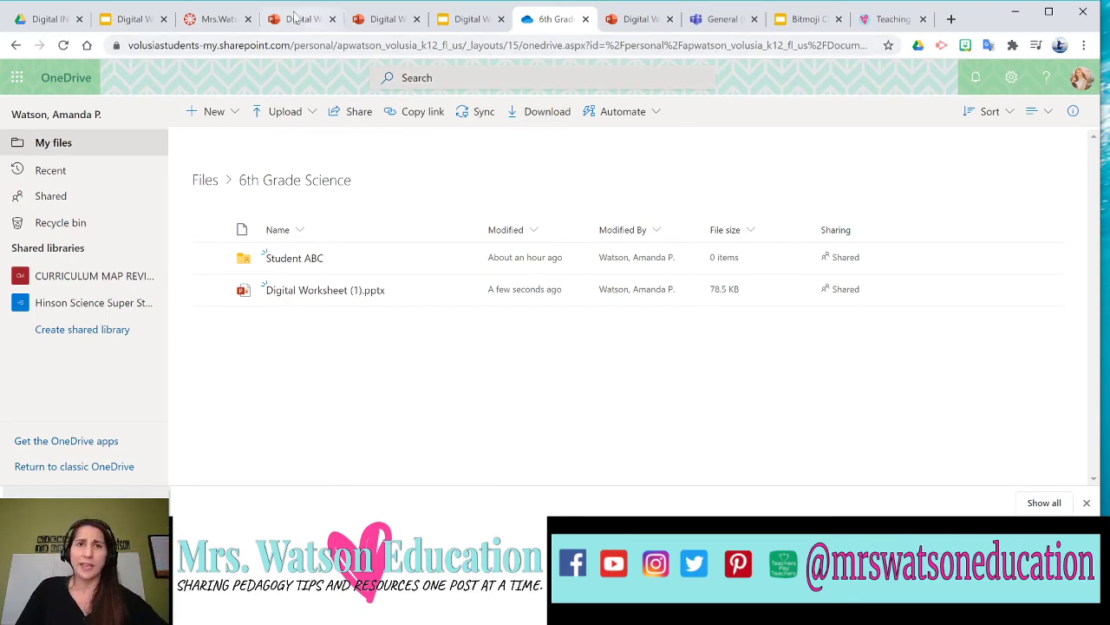
Upload Digital Worksheet (1).pptx into the Student ABC folder, then go back to 6th Grade Science.
click(216, 19)
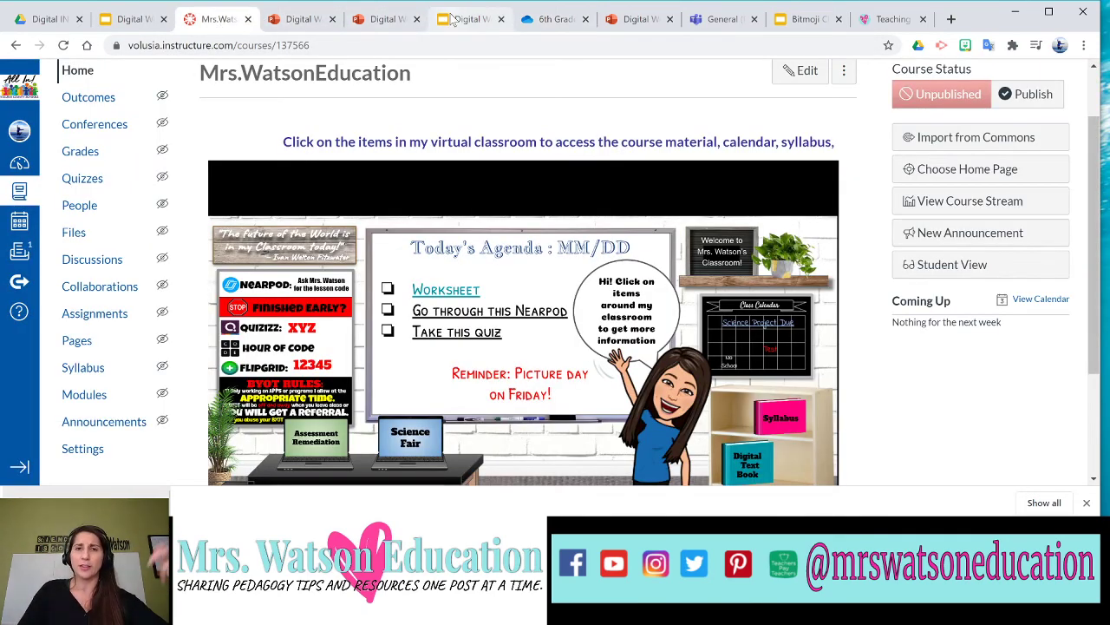
click(535, 21)
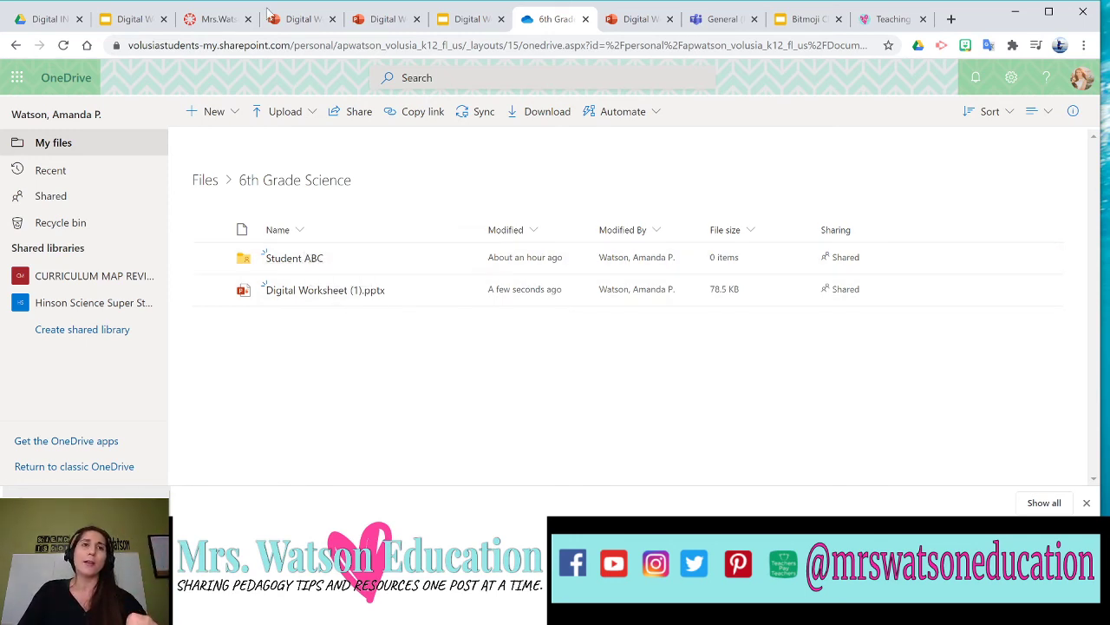
click(296, 259)
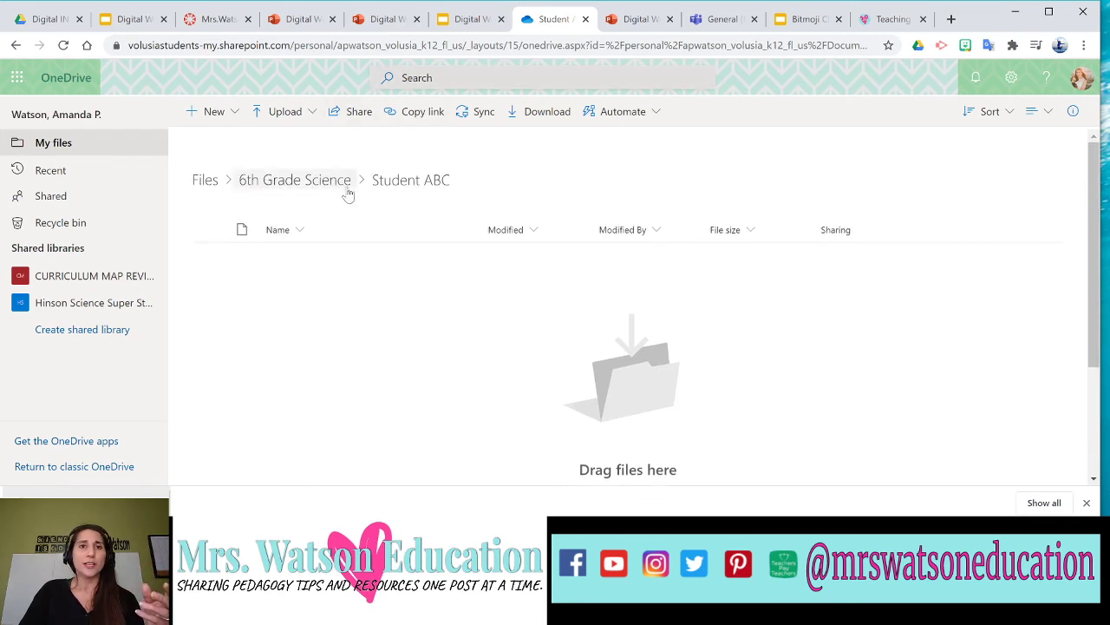
click(307, 182)
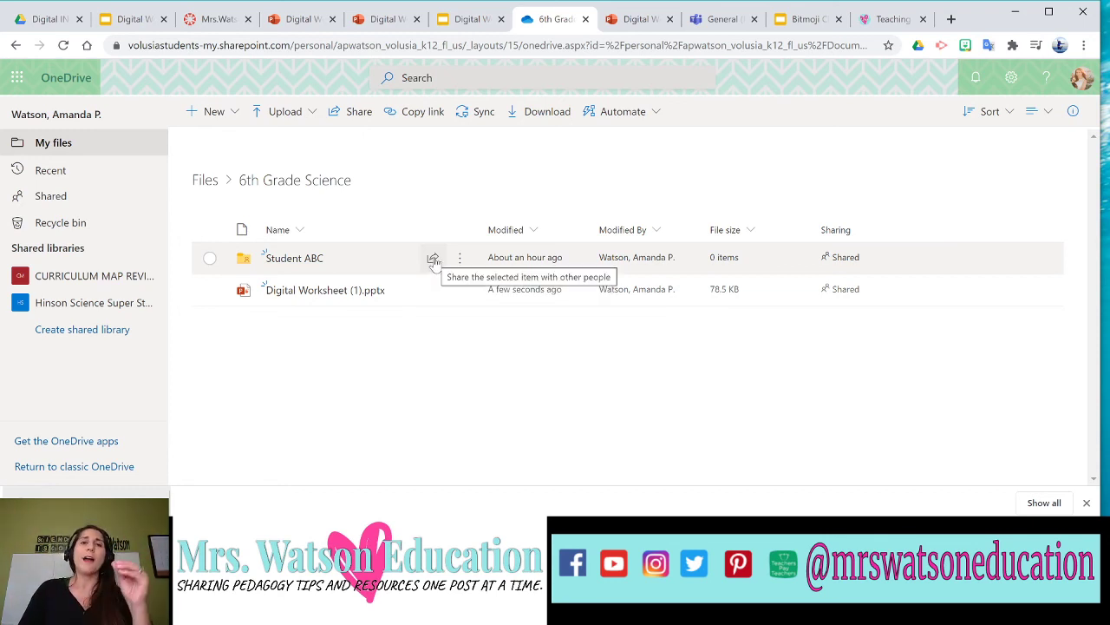
click(311, 264)
drag(104, 503, 388, 369)
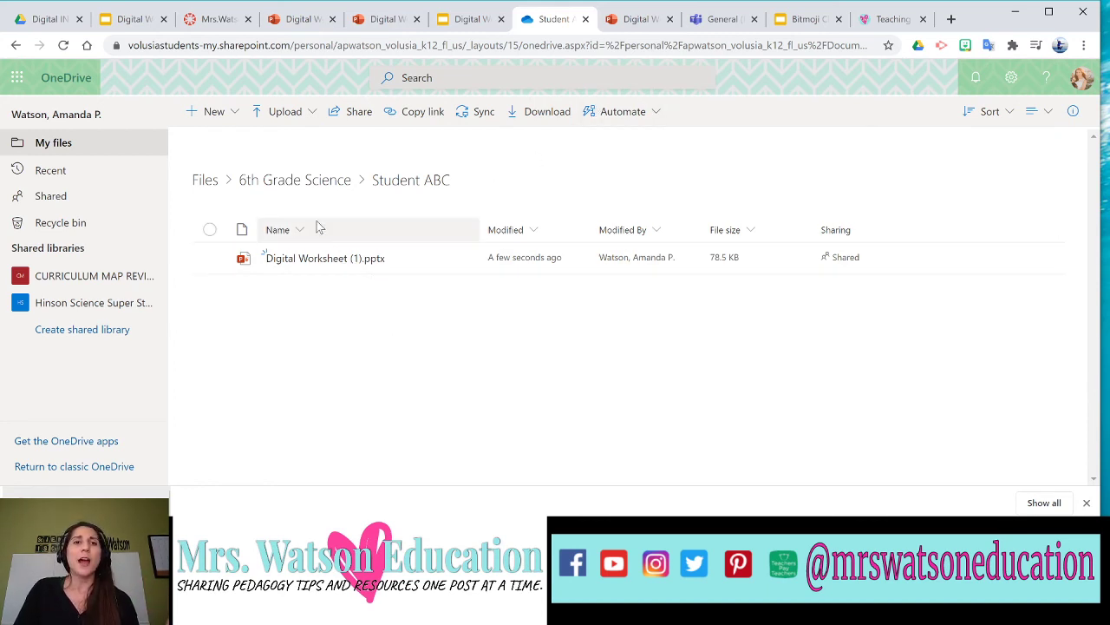
click(314, 182)
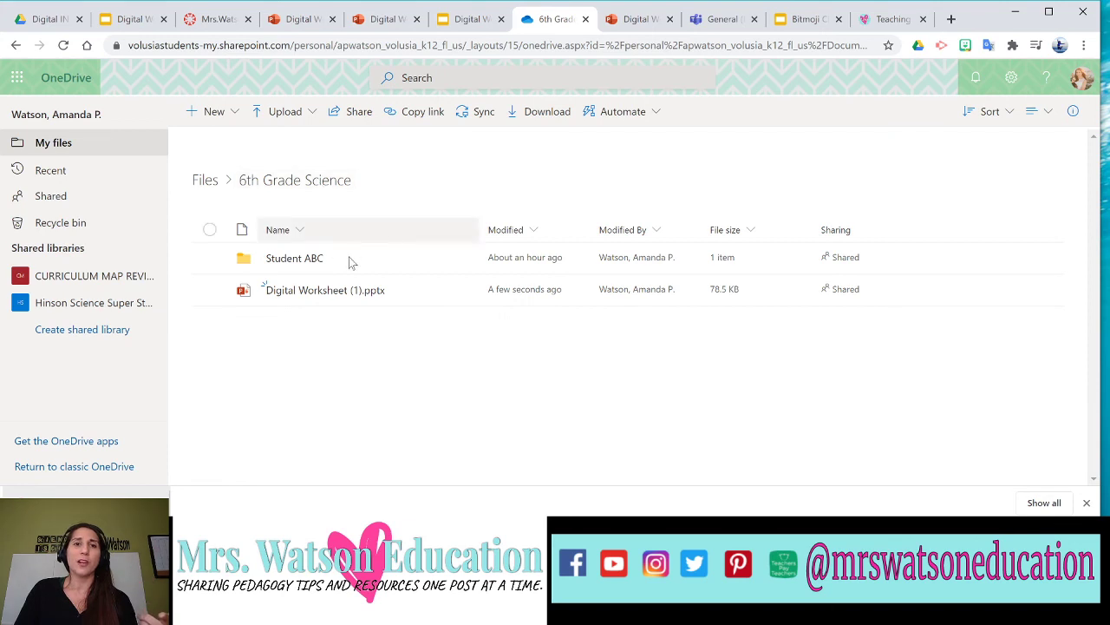